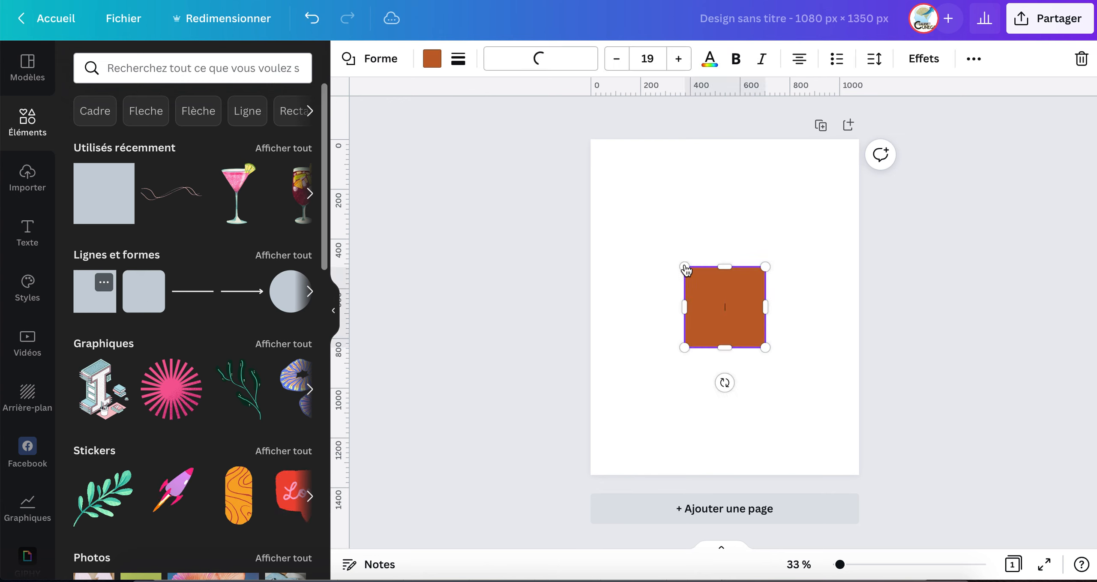
# Enlarge the orange-brown square from opposite corners until it spans the full 1080 px page width
pyautogui.moveTo(685, 269); pyautogui.dragTo(689, 273)
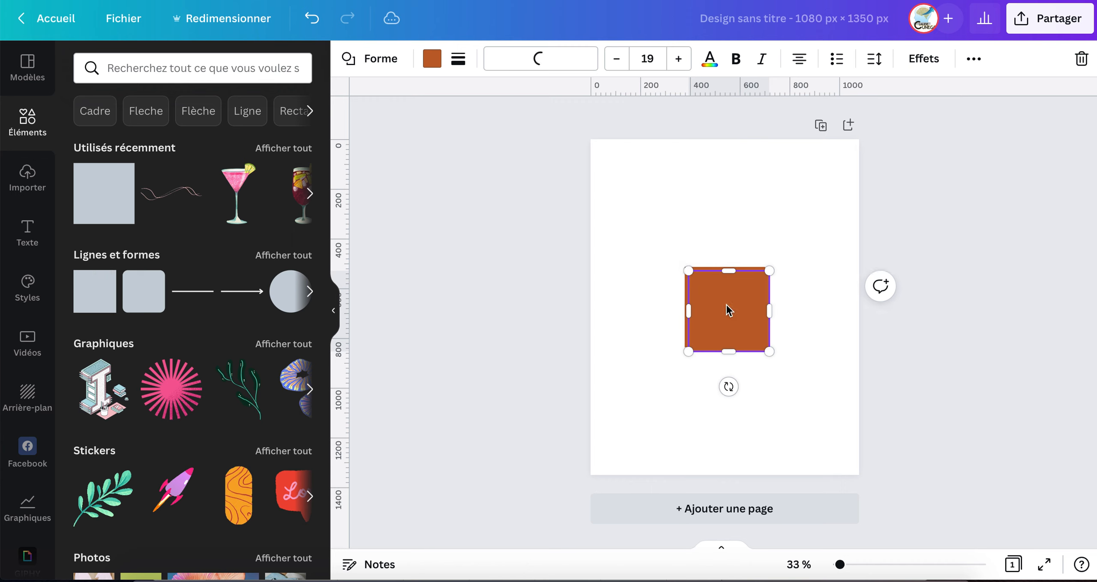
pyautogui.press('Escape')
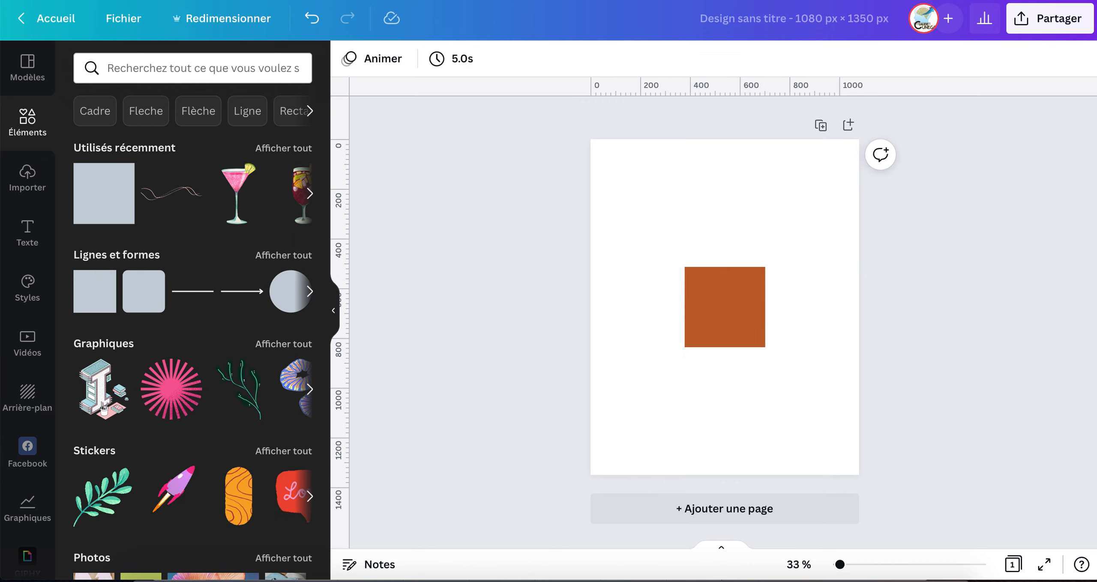
pyautogui.click(721, 300)
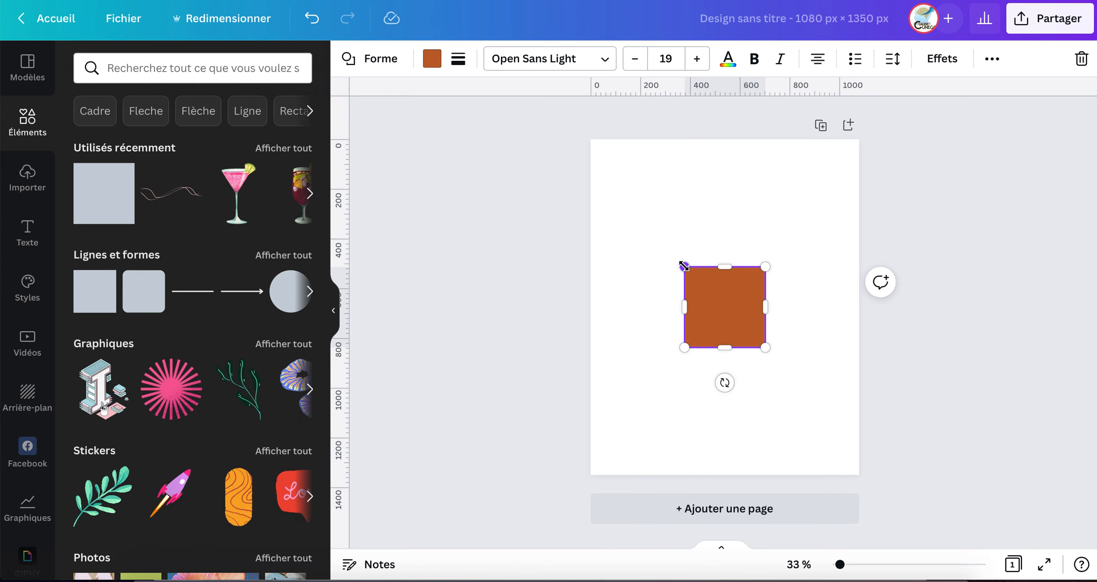
pyautogui.moveTo(683, 266); pyautogui.dragTo(589, 193)
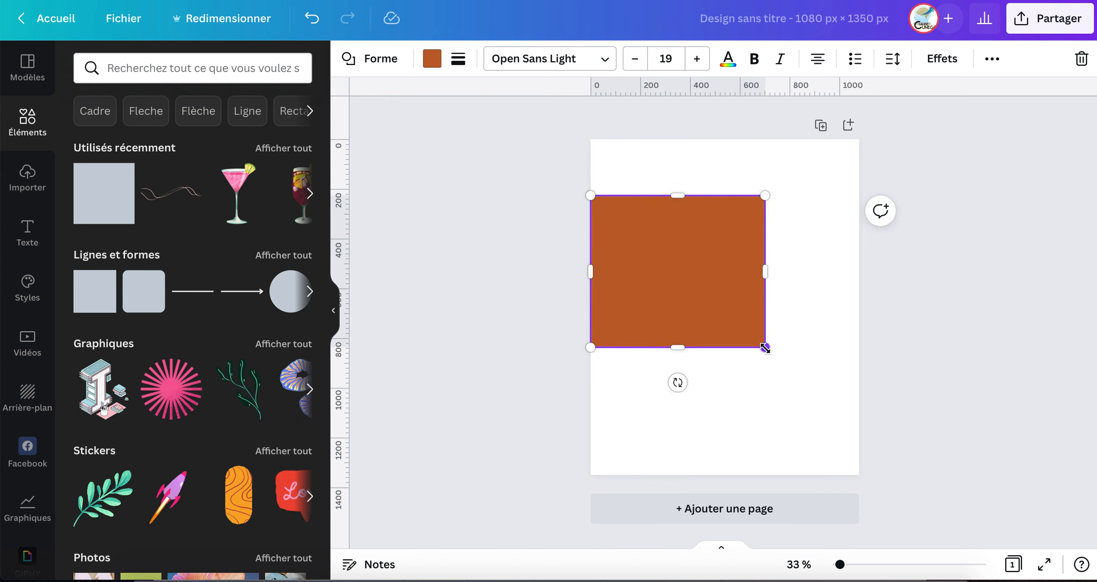
pyautogui.moveTo(765, 347); pyautogui.dragTo(857, 426)
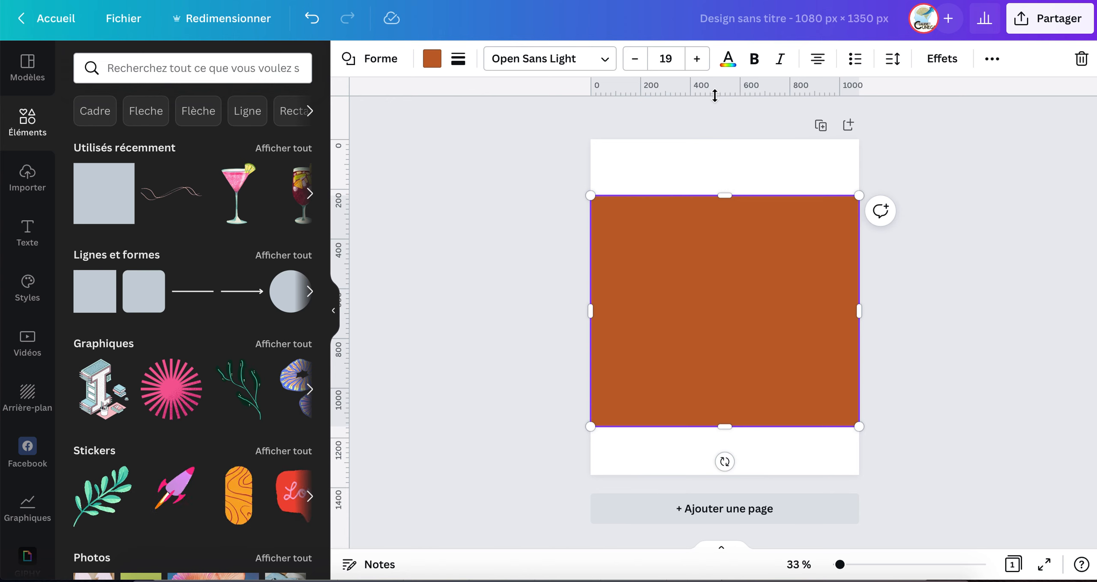
# Place horizontal ruler guides along the square's upper and lower edges, and delete the square
pyautogui.moveTo(715, 95); pyautogui.dragTo(724, 424)
pyautogui.moveTo(724, 92); pyautogui.dragTo(725, 196)
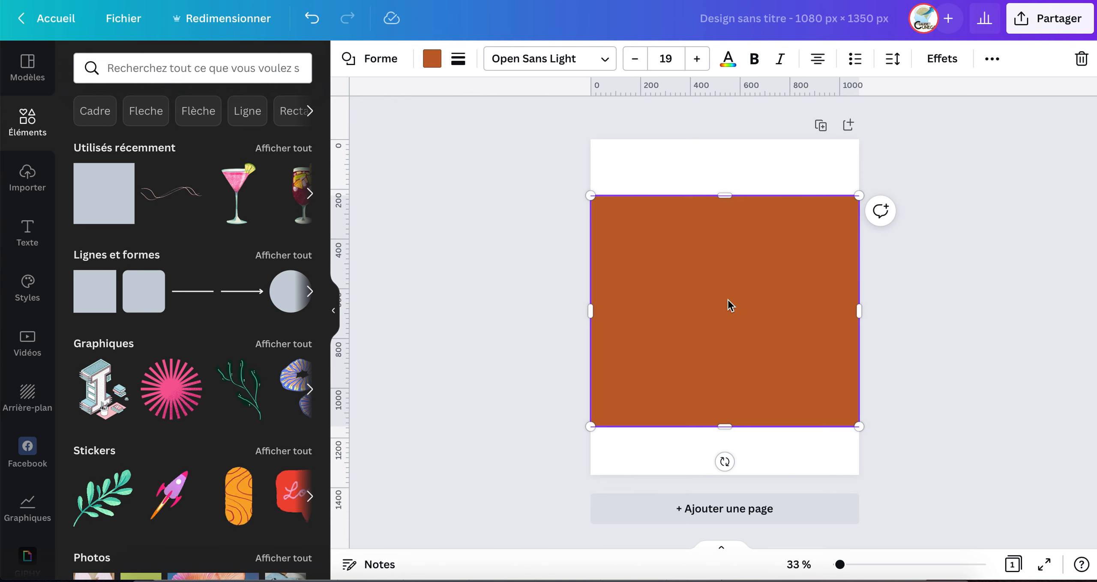
pyautogui.press('Delete')
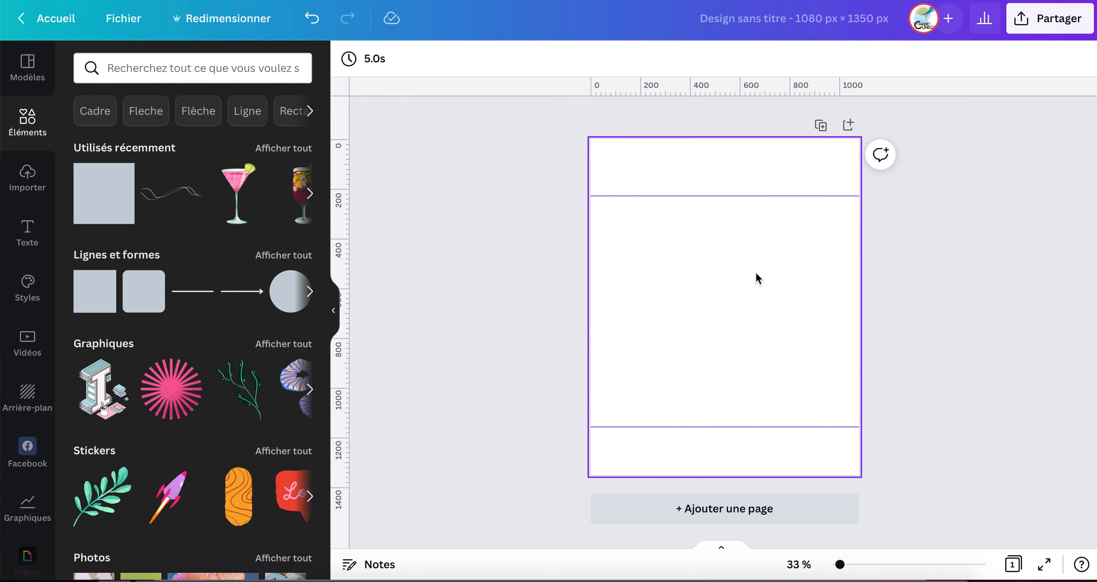
# Open the page background's colour choices, search them for "rose" and clear the search
pyautogui.click(688, 265)
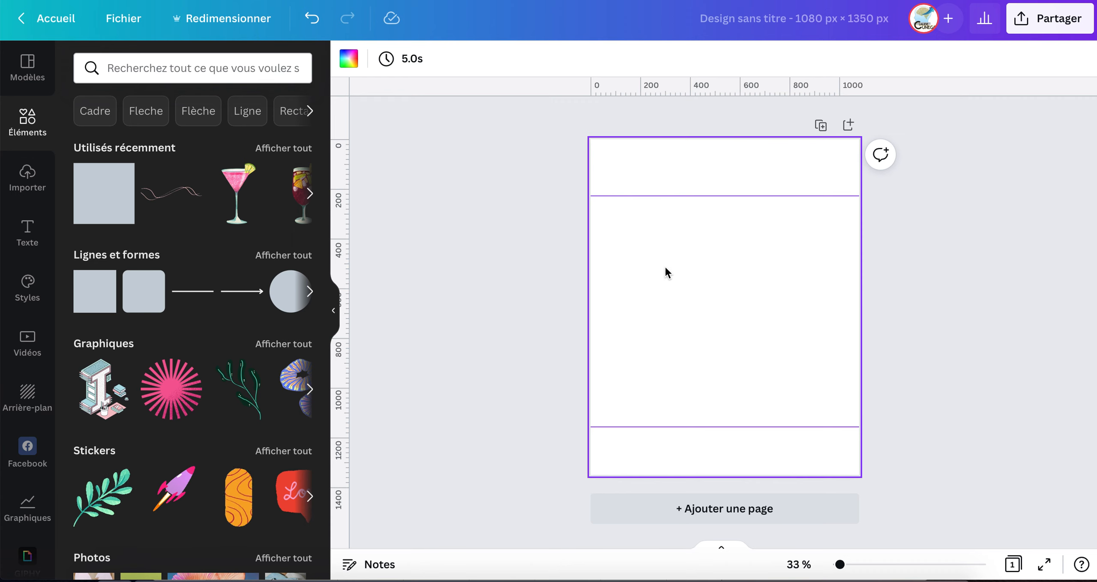
pyautogui.click(349, 64)
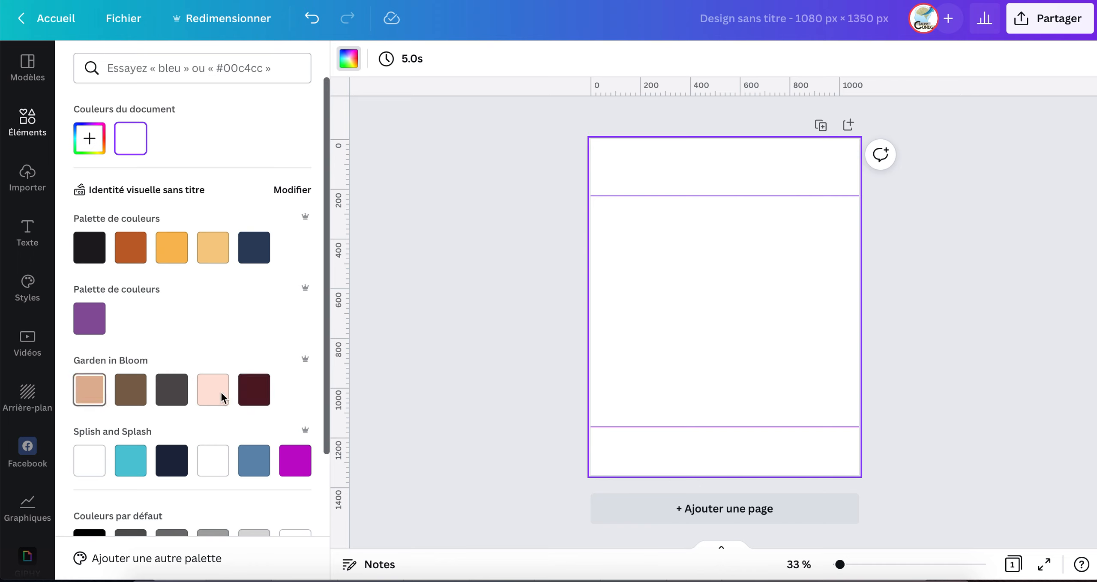
pyautogui.scroll(-1, 244, 405)
pyautogui.scroll(1, 247, 403)
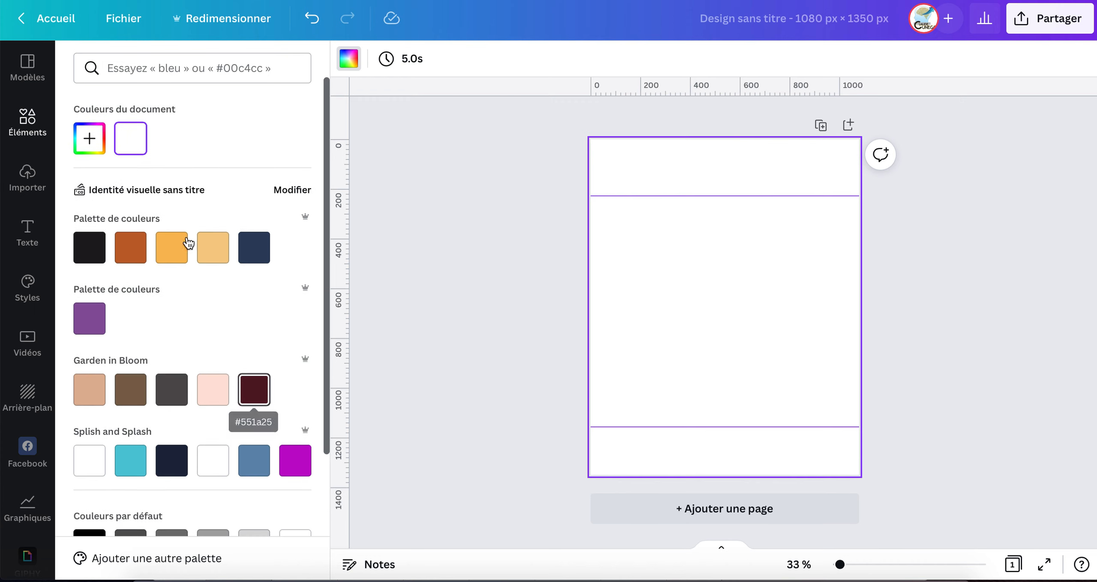
pyautogui.click(191, 66)
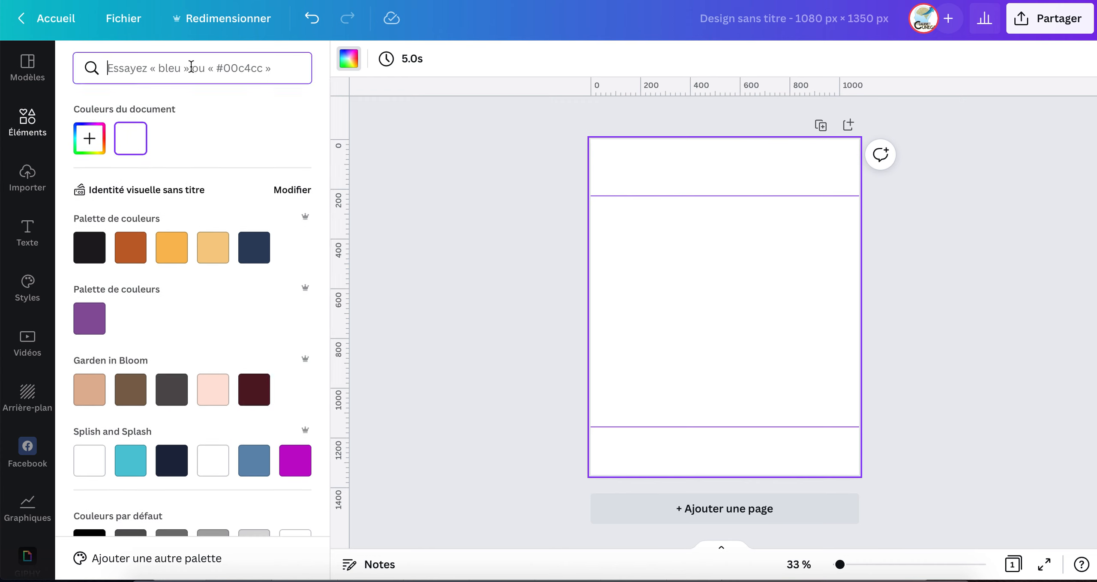
pyautogui.write('rose')
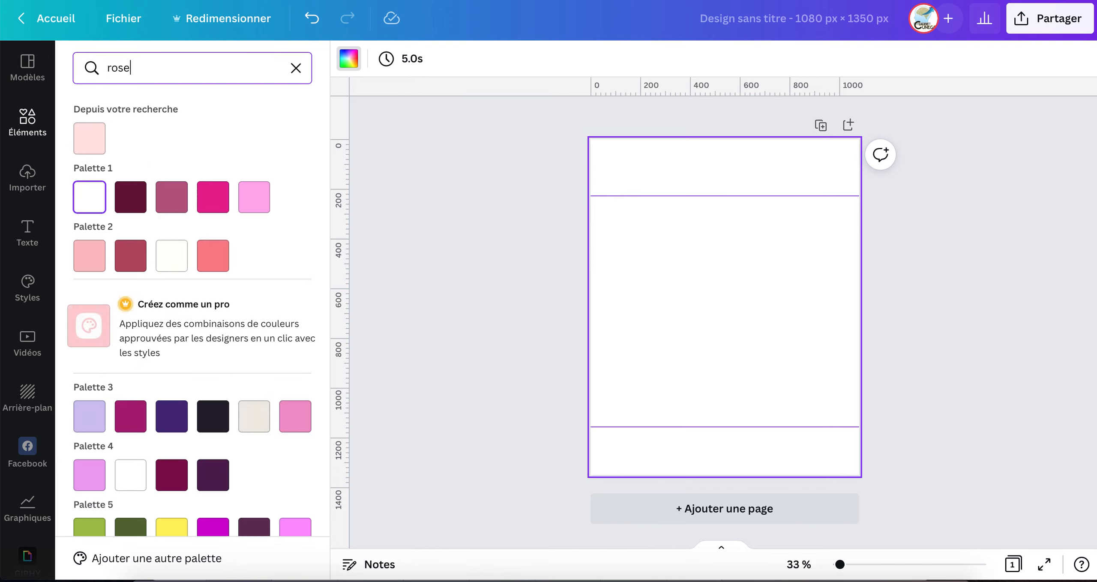
pyautogui.press('BackSpace')
pyautogui.press('BackSpace')
pyautogui.press('BackSpace')
pyautogui.press('BackSpace')
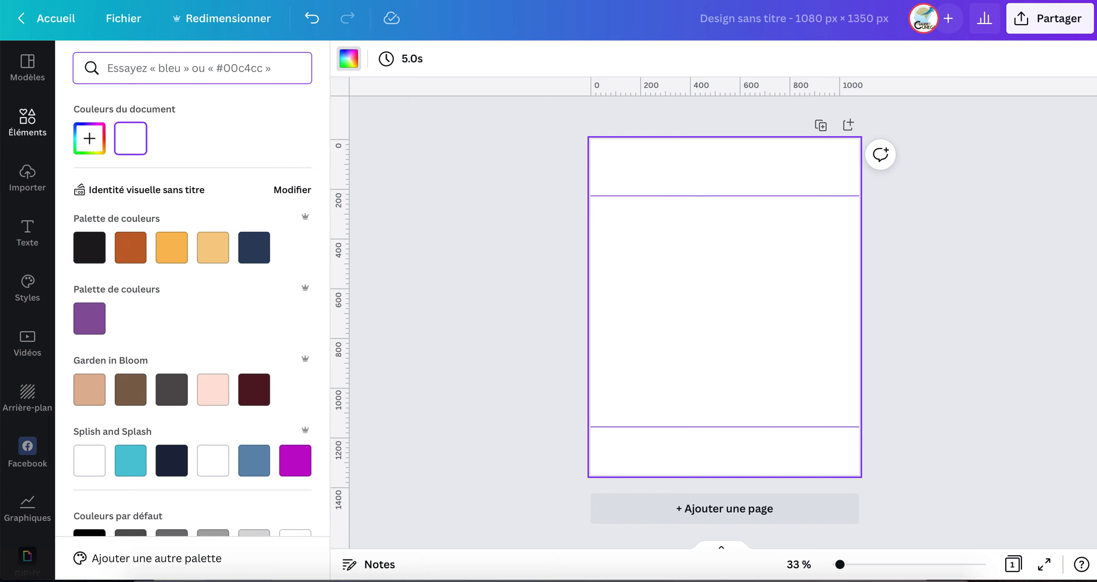
# Search the background colours for "beige" and apply #e3caab from Palette 3 to the page
pyautogui.write('beige')
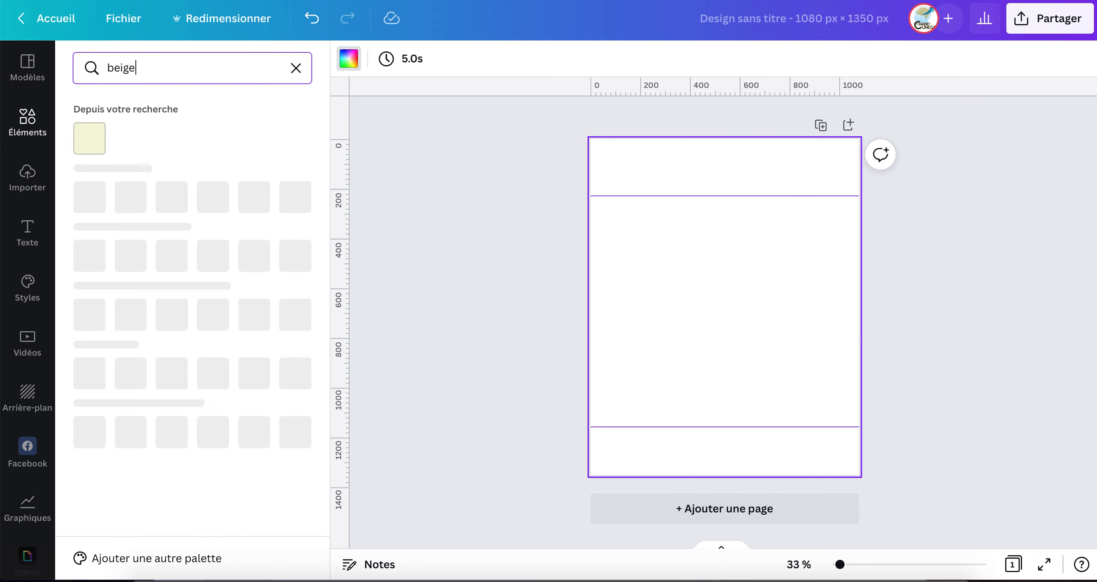
pyautogui.scroll(-1, 260, 396)
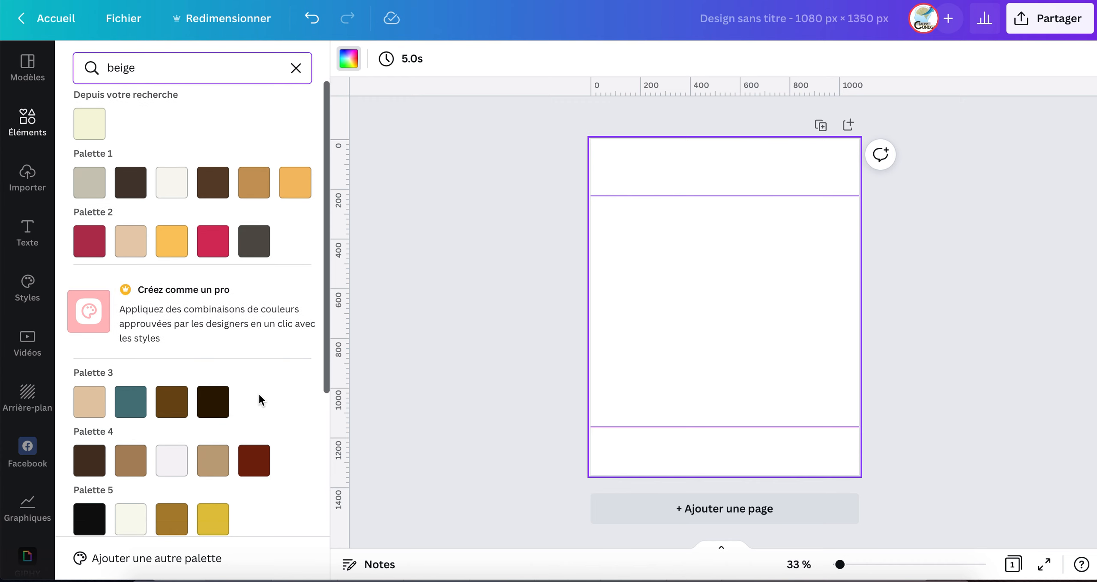
pyautogui.scroll(-3, 259, 396)
pyautogui.scroll(4, 259, 396)
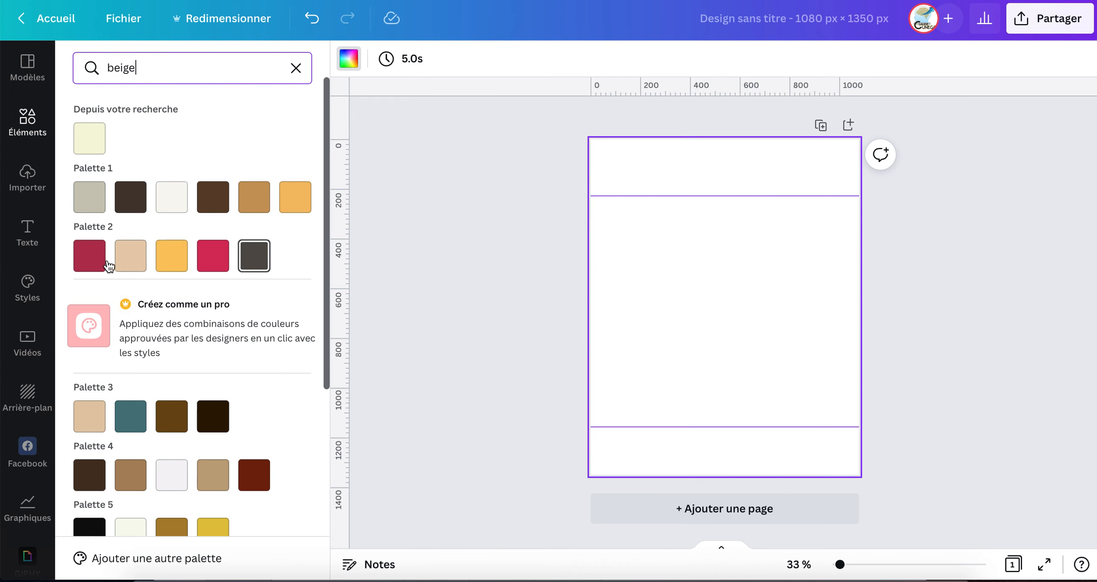
pyautogui.scroll(-2, 296, 409)
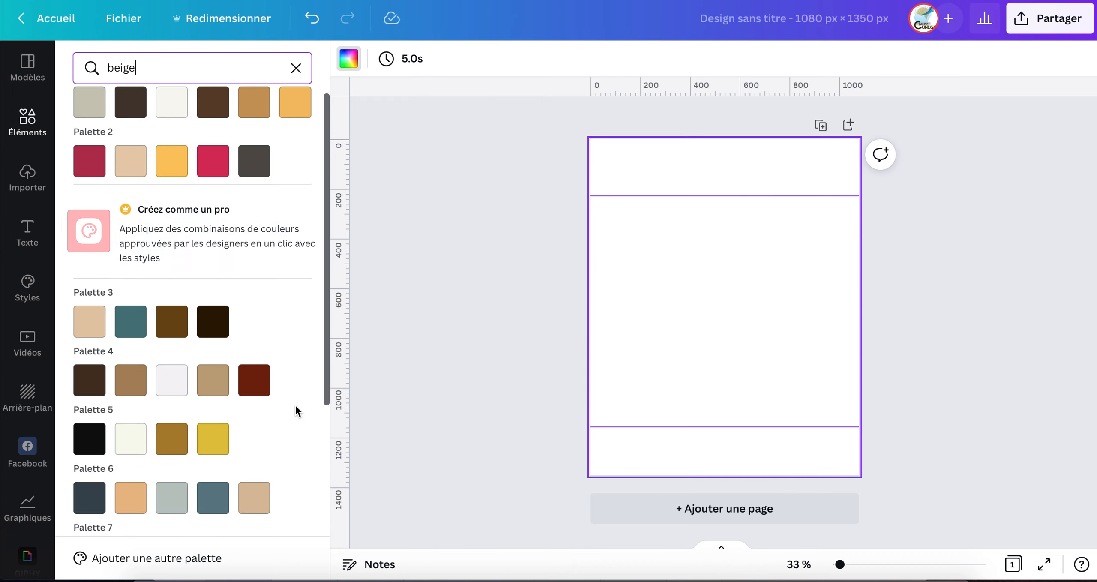
pyautogui.scroll(-4, 295, 409)
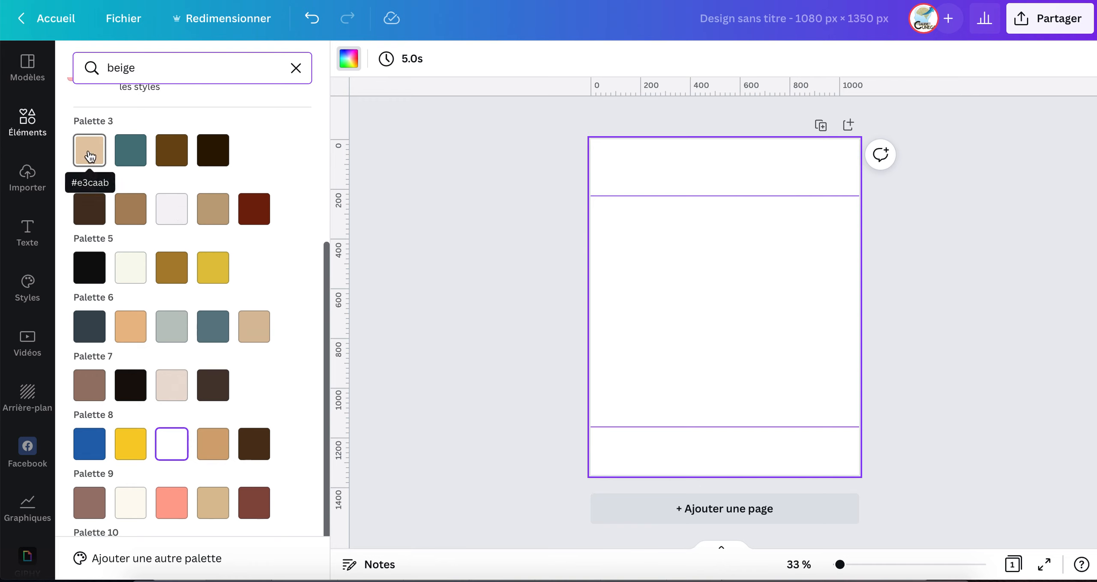
pyautogui.click(90, 157)
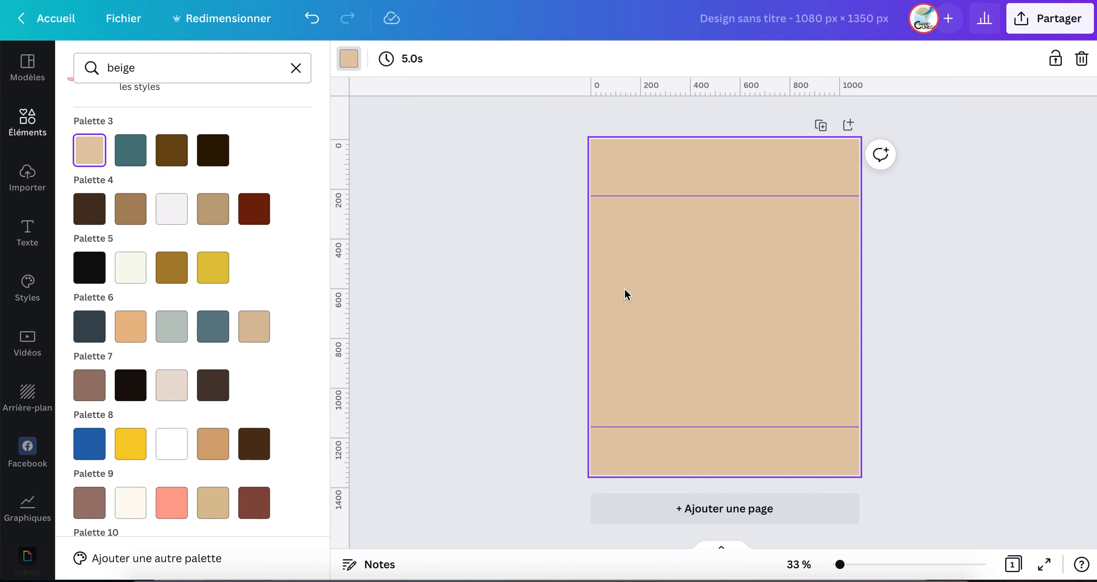
pyautogui.click(489, 248)
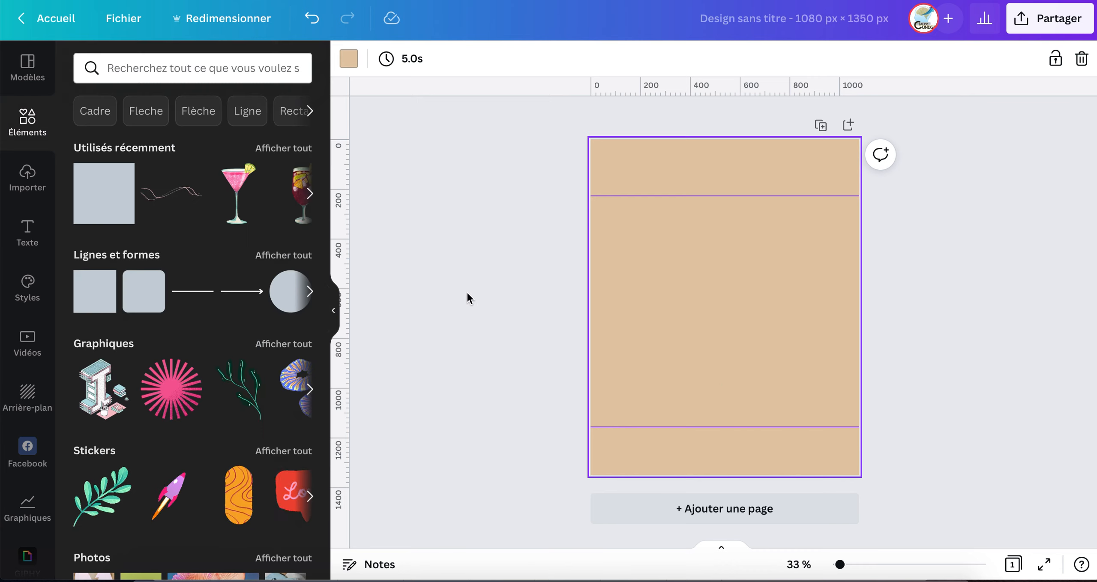
# Add a paragraph text box to the page and enlarge it to font size 56,3
pyautogui.click(27, 243)
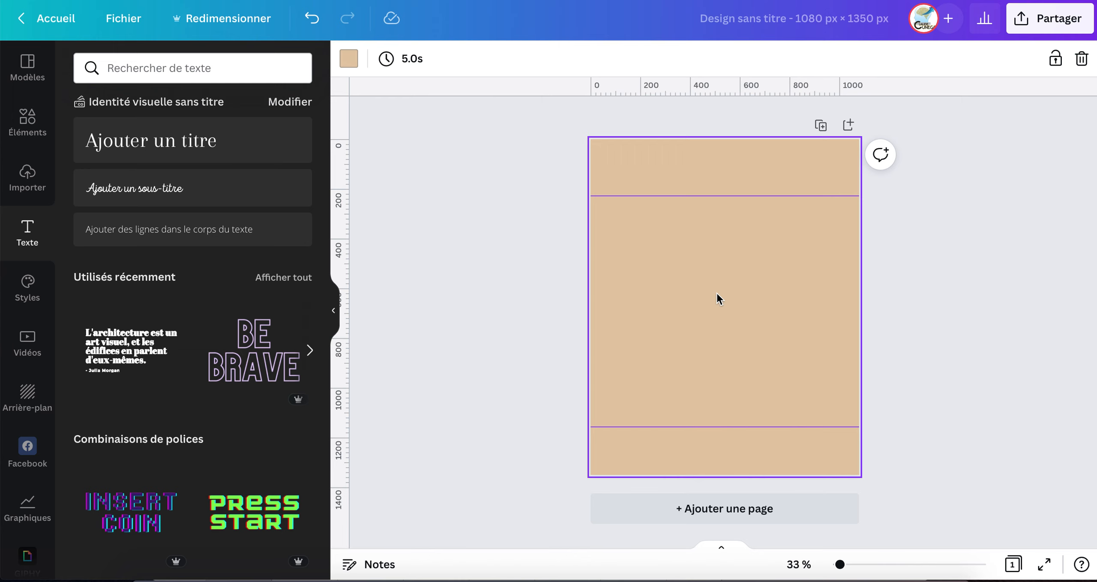
pyautogui.press('t')
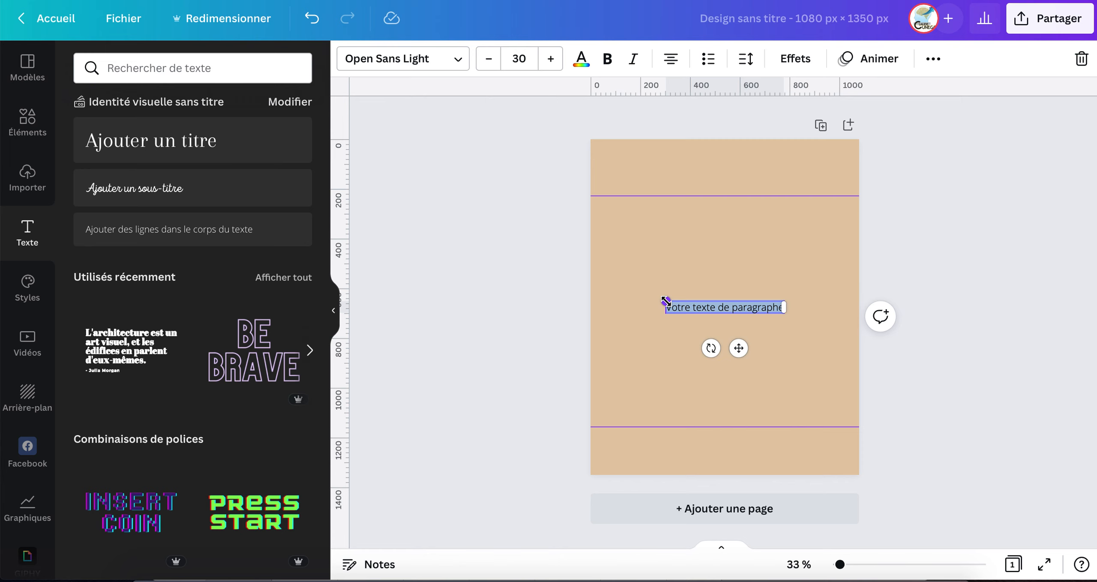
pyautogui.moveTo(635, 286); pyautogui.dragTo(614, 267)
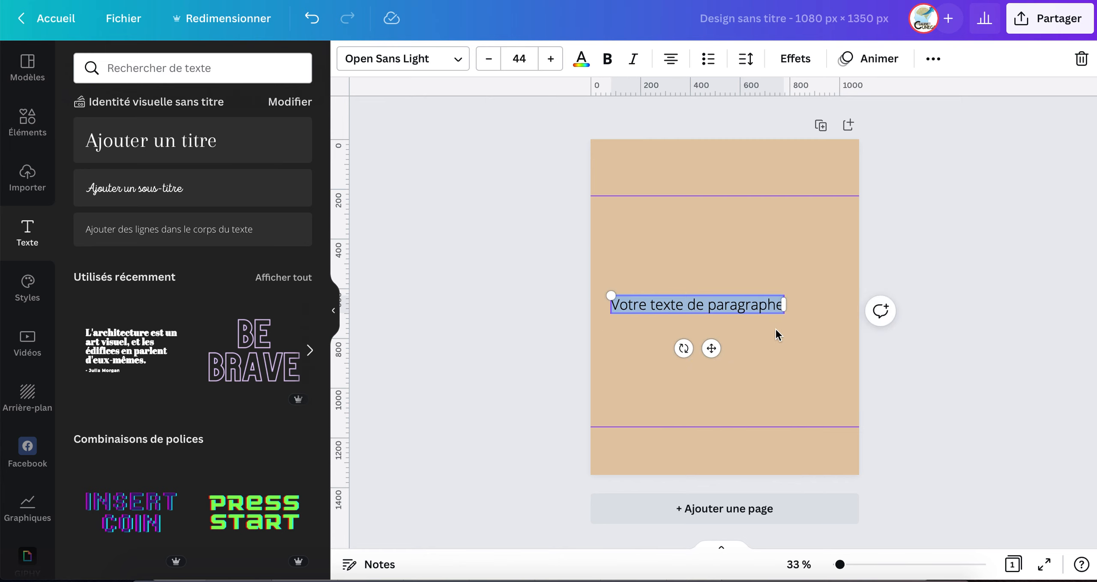
pyautogui.moveTo(819, 331)
pyautogui.mouseDown()
pyautogui.moveTo(845, 338)
pyautogui.moveTo(830, 335)
pyautogui.mouseUp()
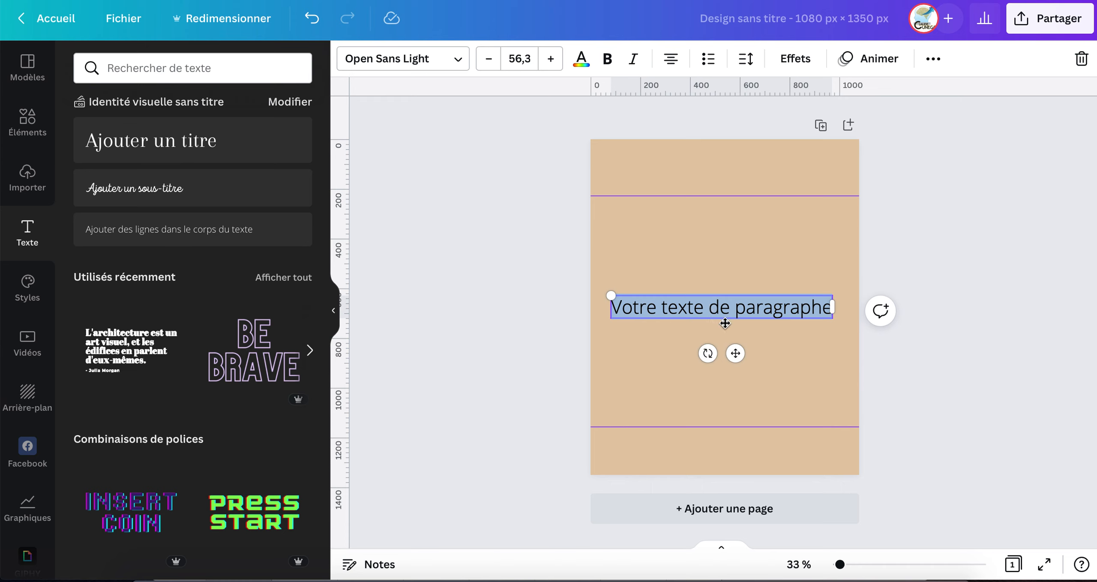
# Move the text box just below the upper guide and replace its placeholder text with "Bonjour à tous"
pyautogui.moveTo(730, 320); pyautogui.dragTo(732, 239)
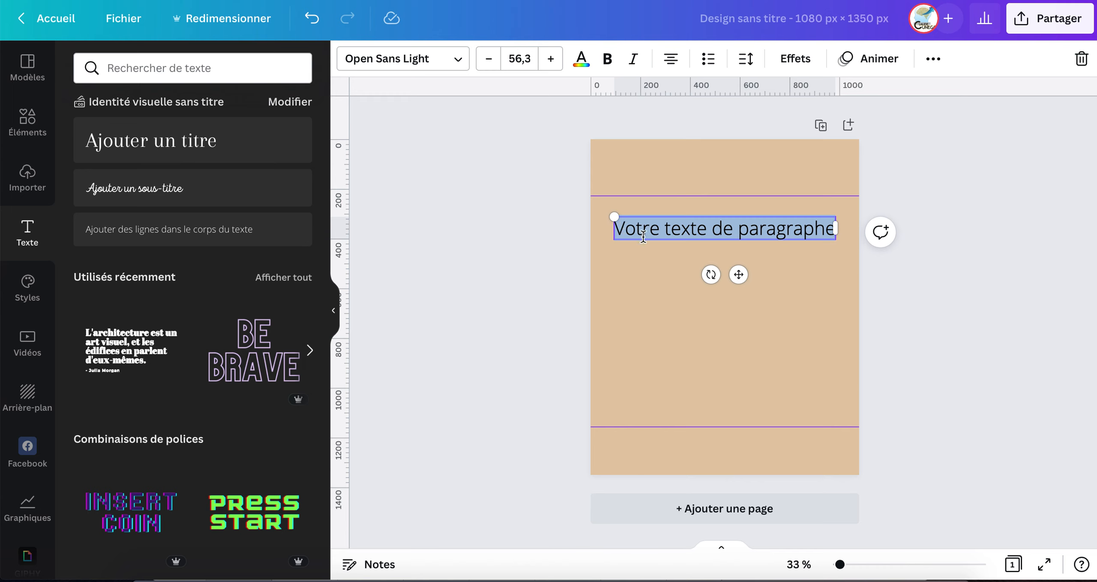
pyautogui.click(672, 274)
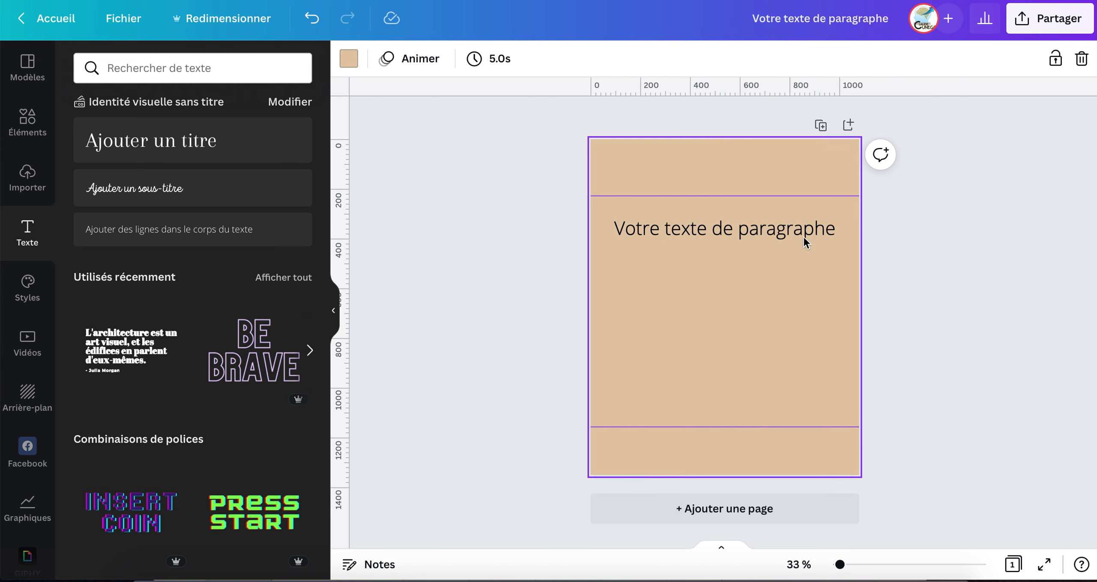
pyautogui.click(823, 228)
pyautogui.doubleClick(830, 230)
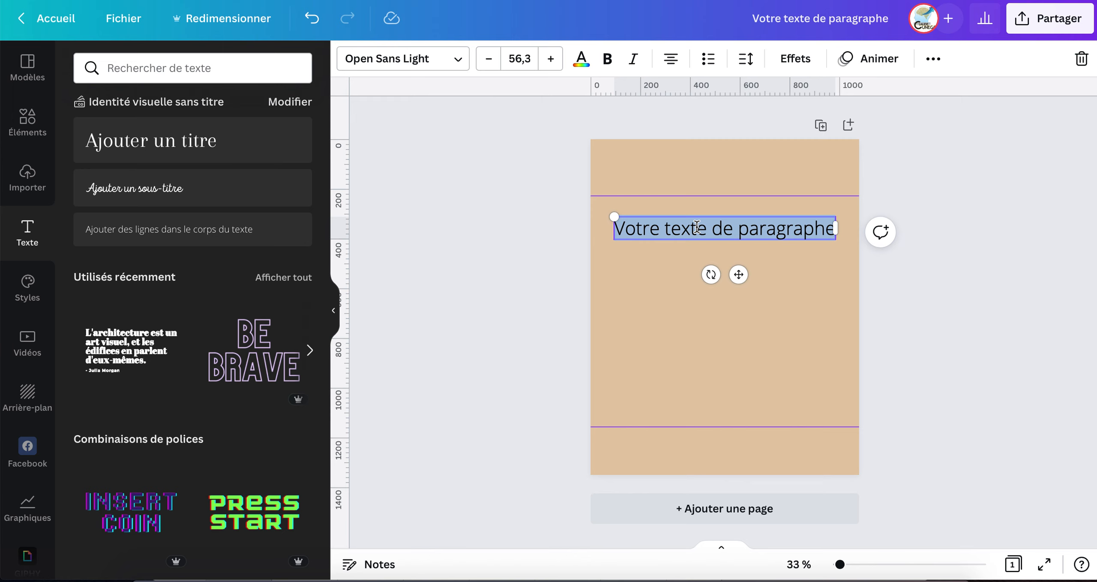
pyautogui.write('Bonjour à tous')
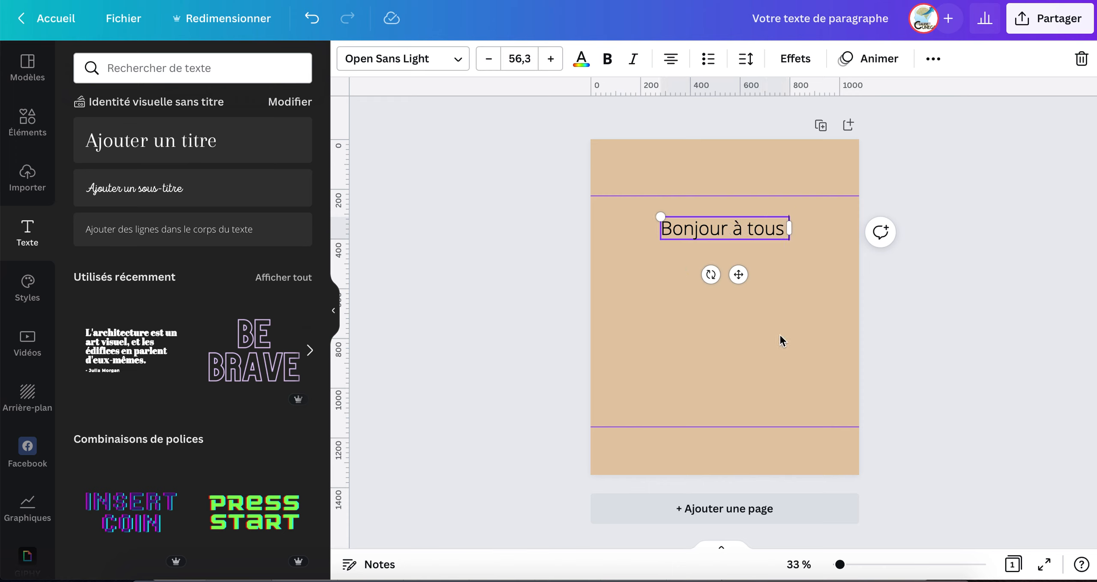
pyautogui.click(779, 336)
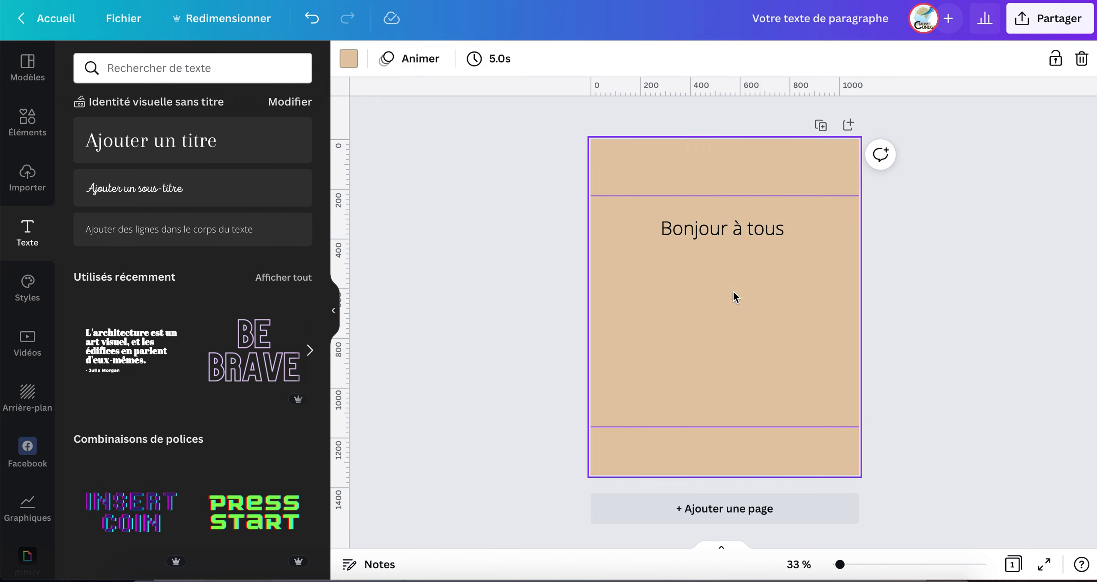
# Select the whole "Bonjour à tous" text and look through the available fonts, including the recent, French and other font groups
pyautogui.click(746, 223)
pyautogui.click(746, 223)
pyautogui.moveTo(785, 231); pyautogui.dragTo(662, 225)
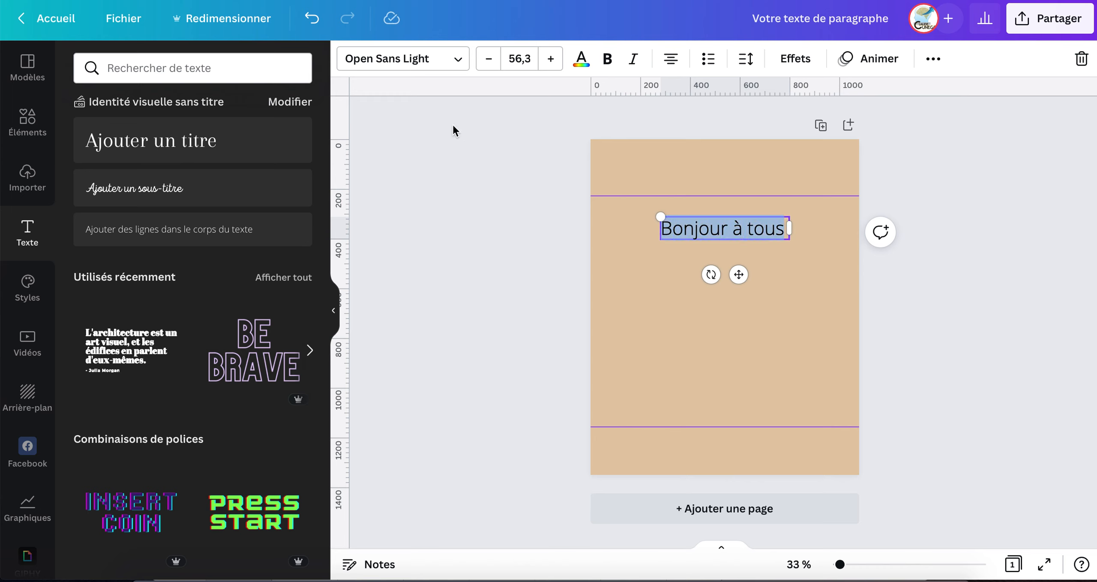
pyautogui.click(458, 65)
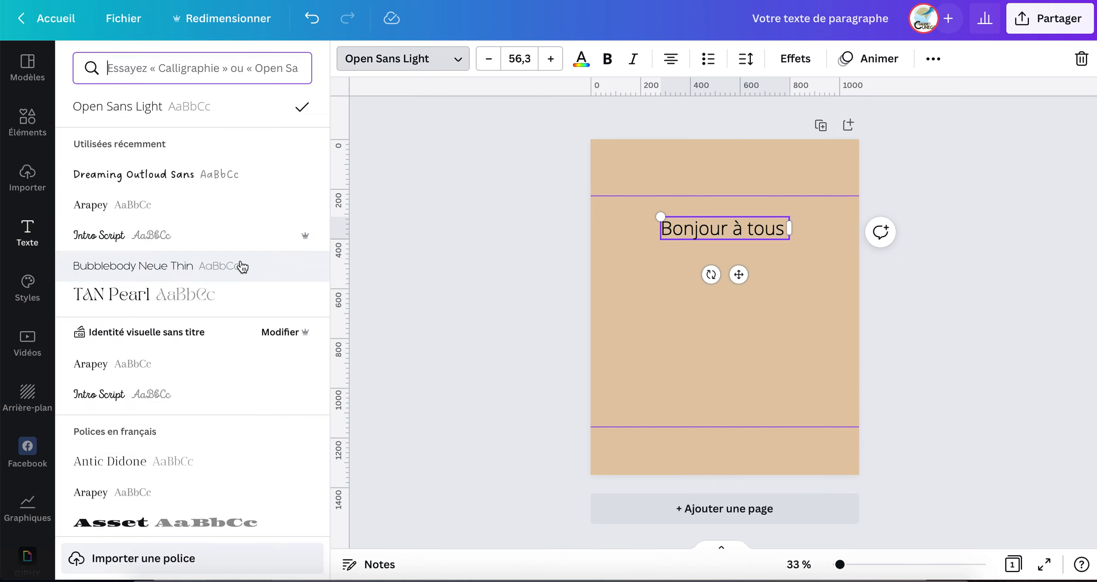
pyautogui.scroll(-3, 245, 290)
pyautogui.scroll(-3, 245, 289)
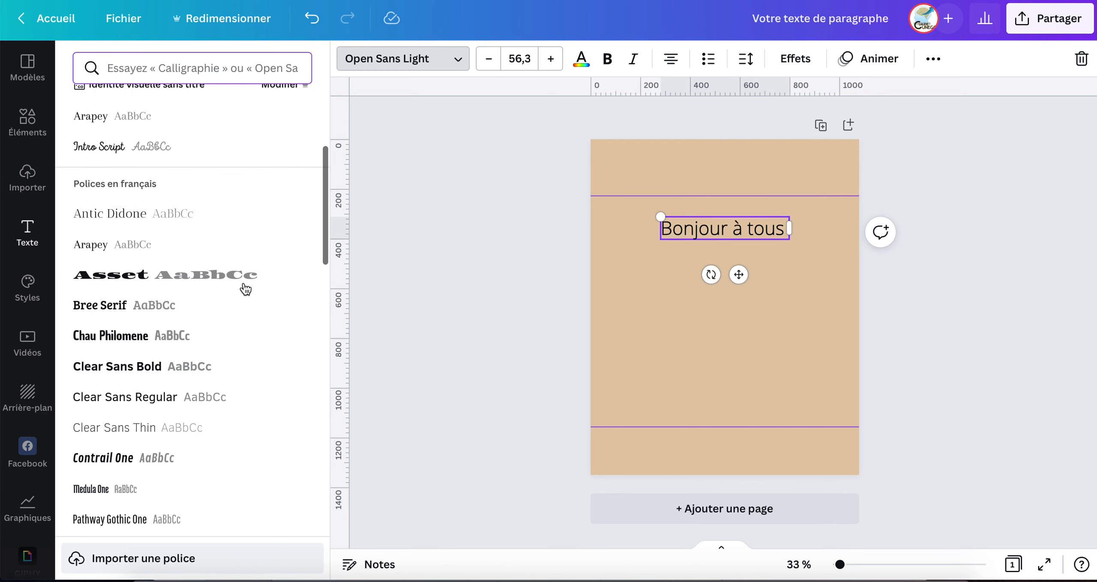
pyautogui.scroll(4, 245, 290)
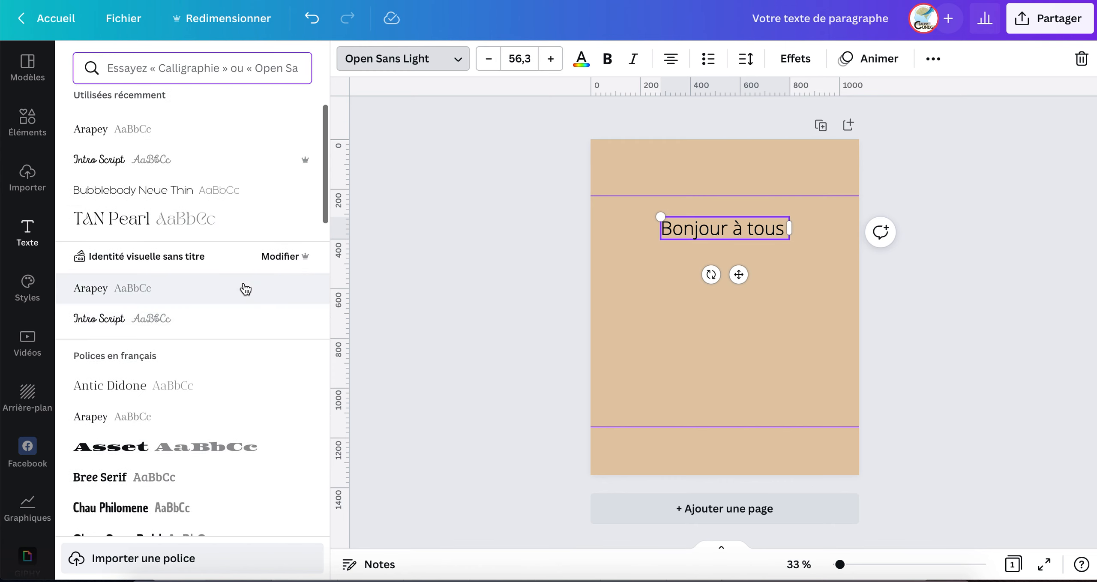
pyautogui.scroll(2, 244, 289)
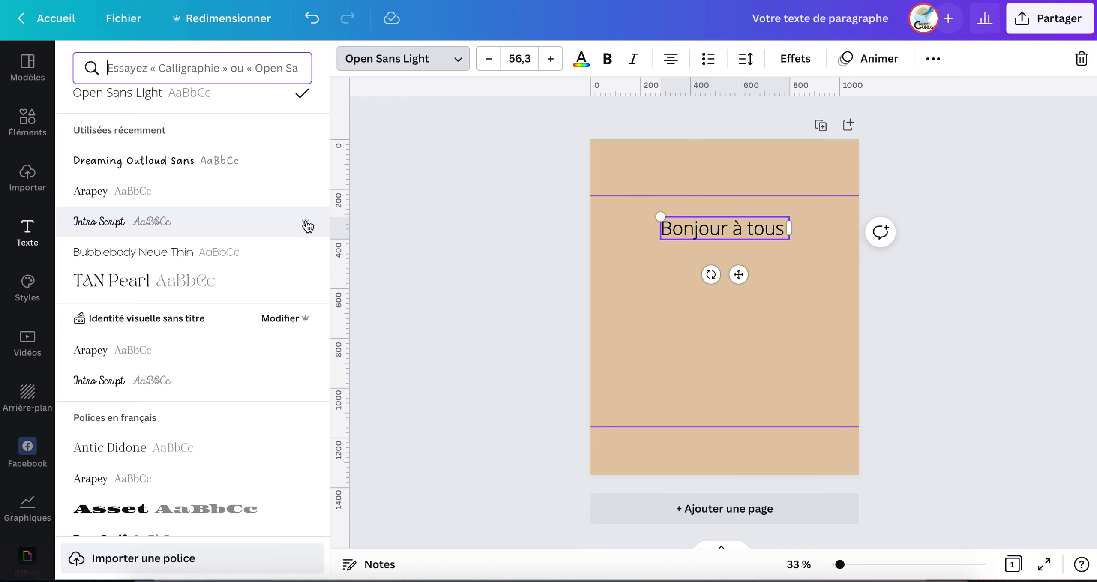
pyautogui.moveTo(305, 224)
pyautogui.scroll(-12, 306, 226)
pyautogui.scroll(-10, 306, 214)
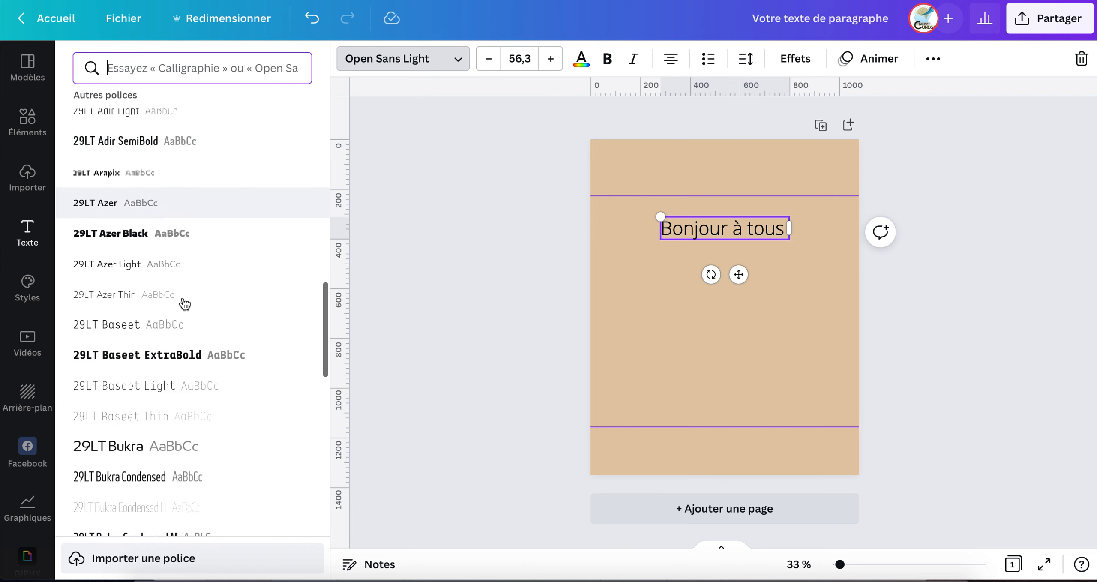
pyautogui.scroll(-15, 227, 385)
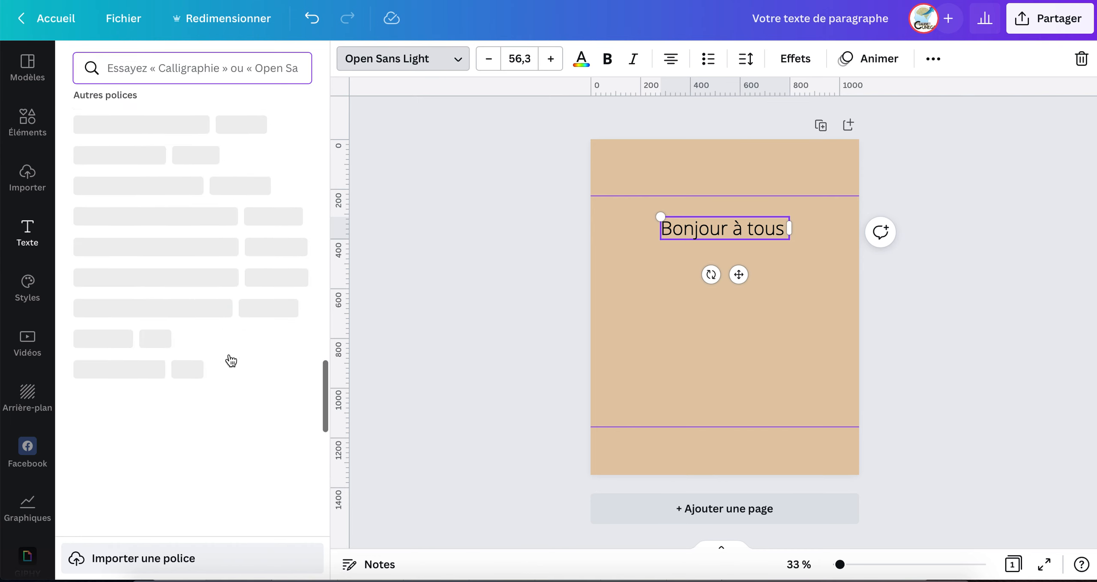
# Search the fonts for "cursive" and apply Sweet Apricot to the "Bonjour à tous" text
pyautogui.click(140, 67)
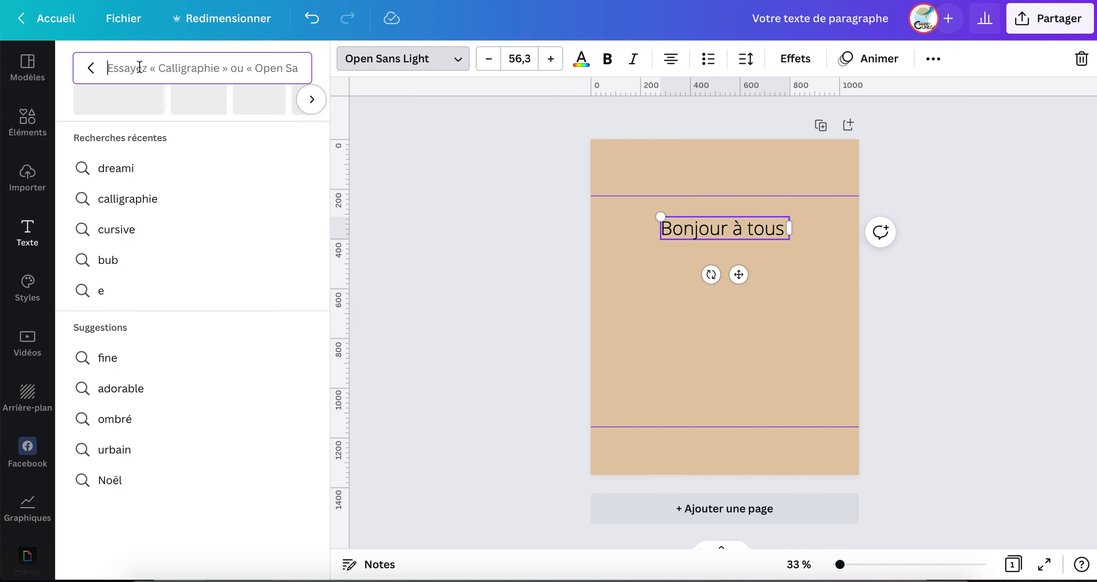
pyautogui.write('cursiv')
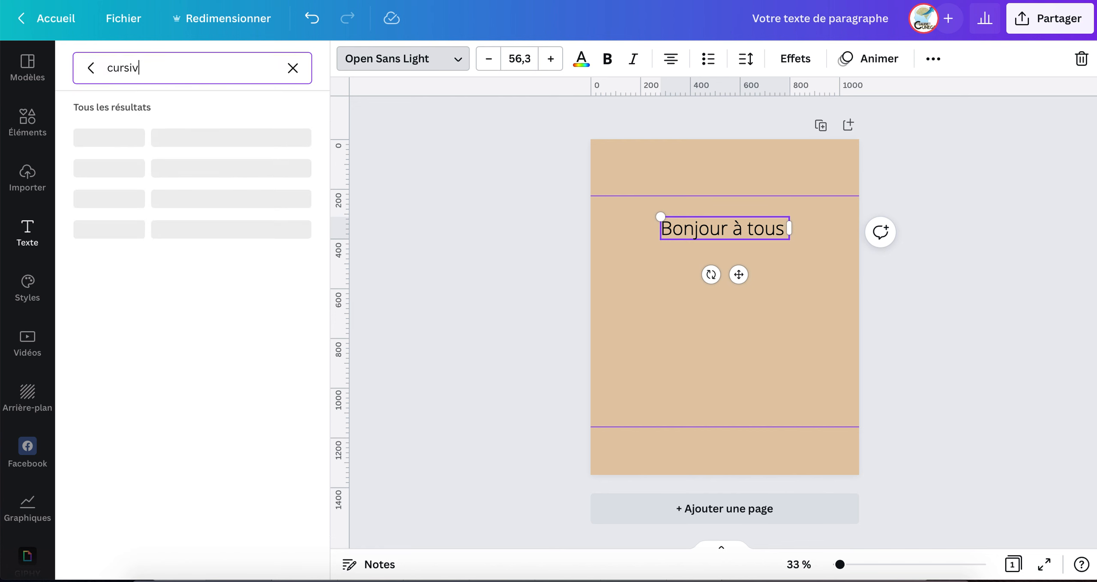
pyautogui.write('e')
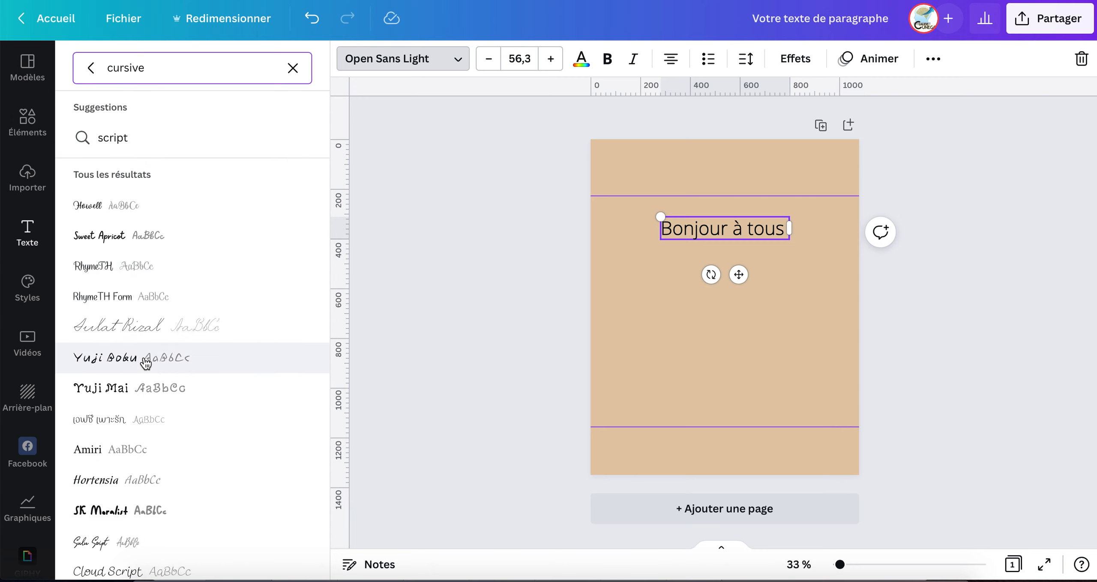
pyautogui.click(130, 240)
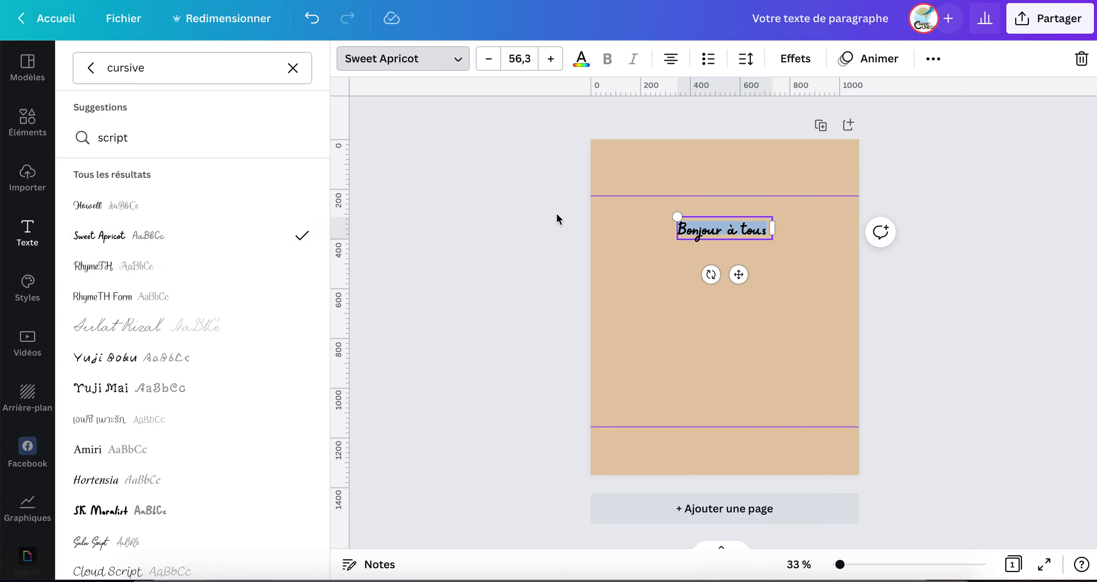
# Enlarge the "Bonjour à tous" text box to font size 127, keeping it just below the upper guide
pyautogui.moveTo(652, 209); pyautogui.dragTo(625, 200)
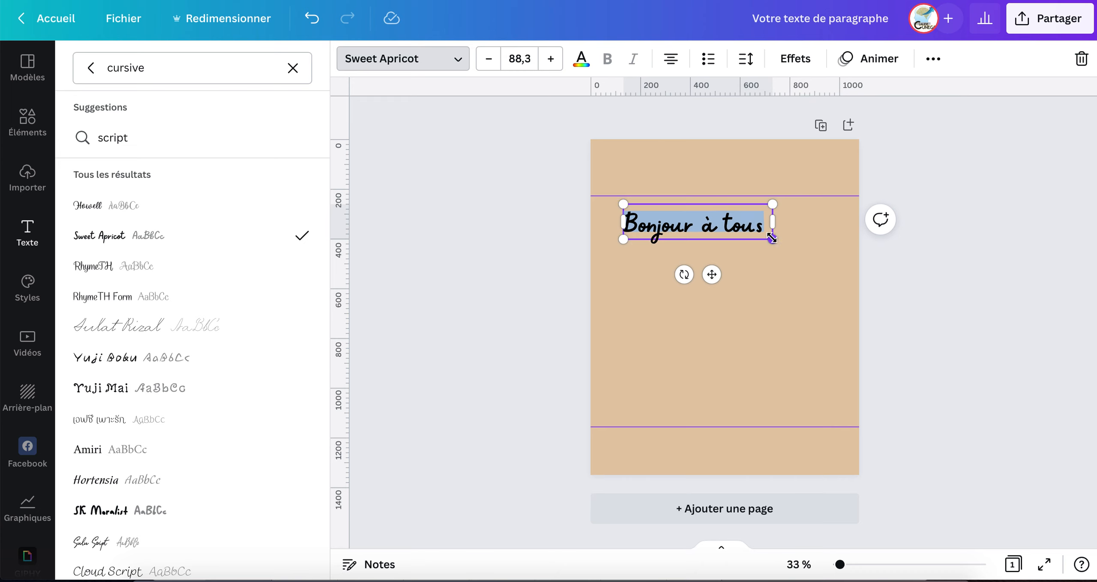
pyautogui.moveTo(771, 237); pyautogui.dragTo(832, 260)
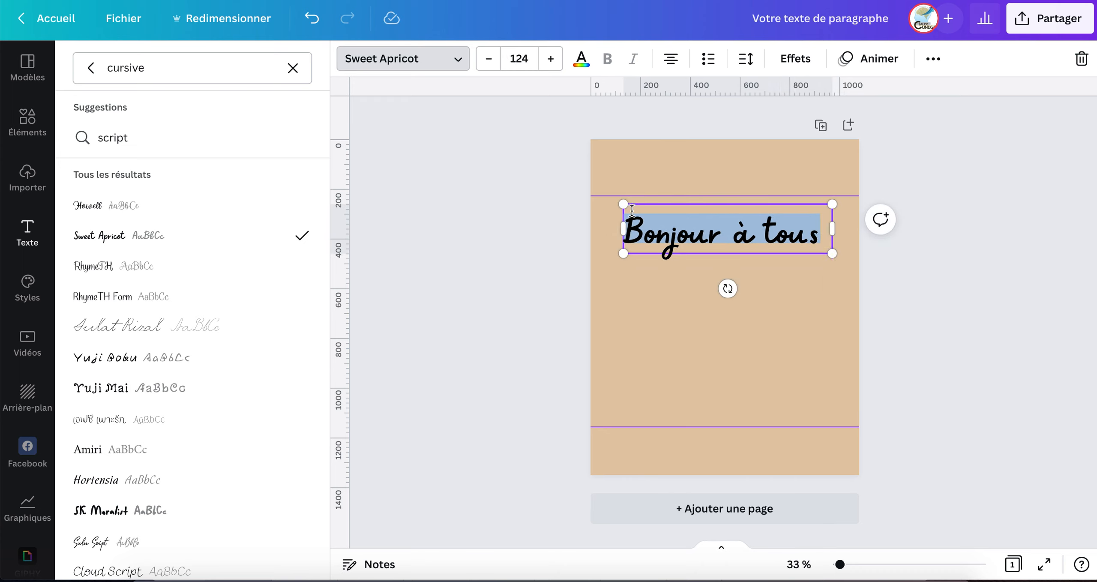
pyautogui.moveTo(620, 201); pyautogui.dragTo(616, 200)
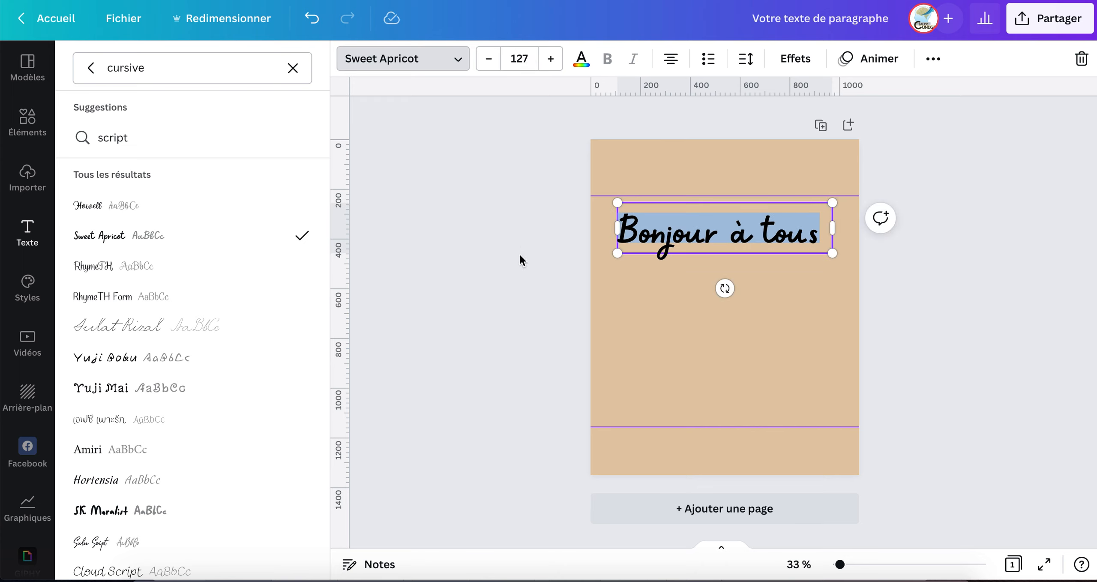
pyautogui.click(542, 278)
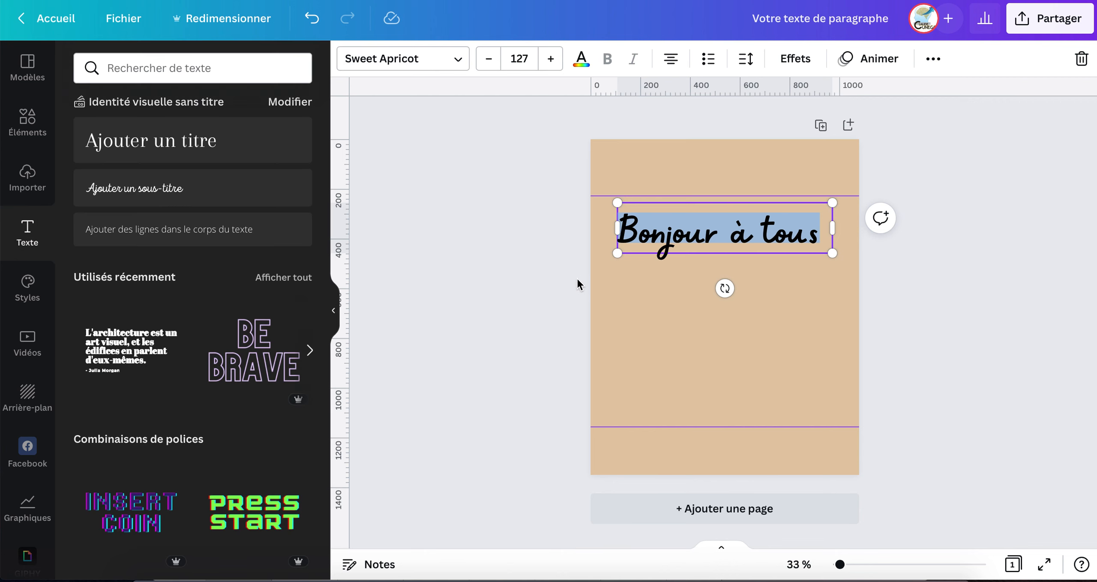
# Dismiss the browser's energy warning, then open the colour choices for "Bonjour à tous" and look through the palettes
pyautogui.click(745, 232)
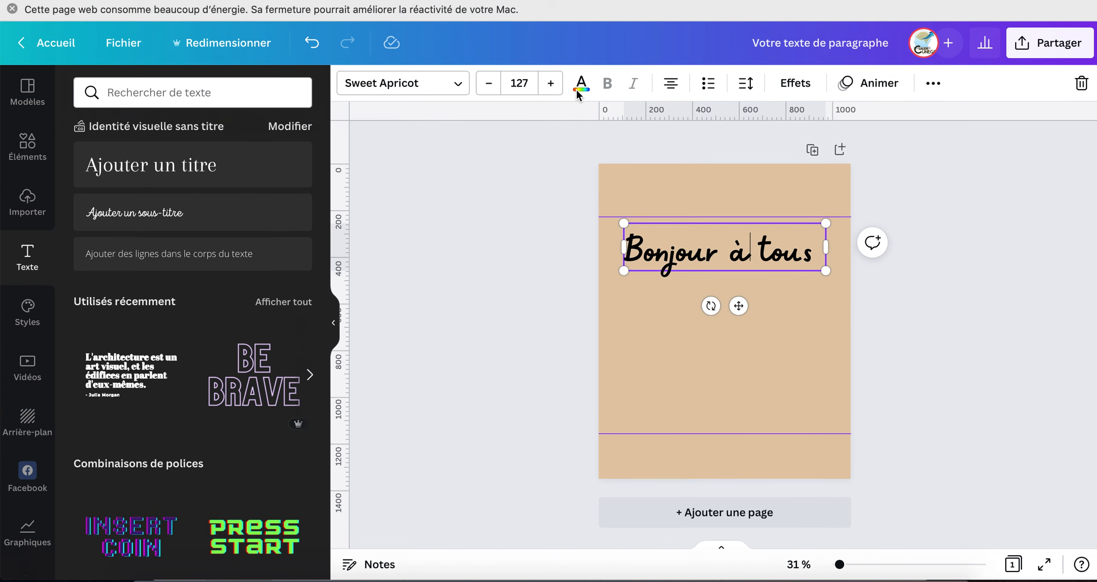
pyautogui.click(13, 9)
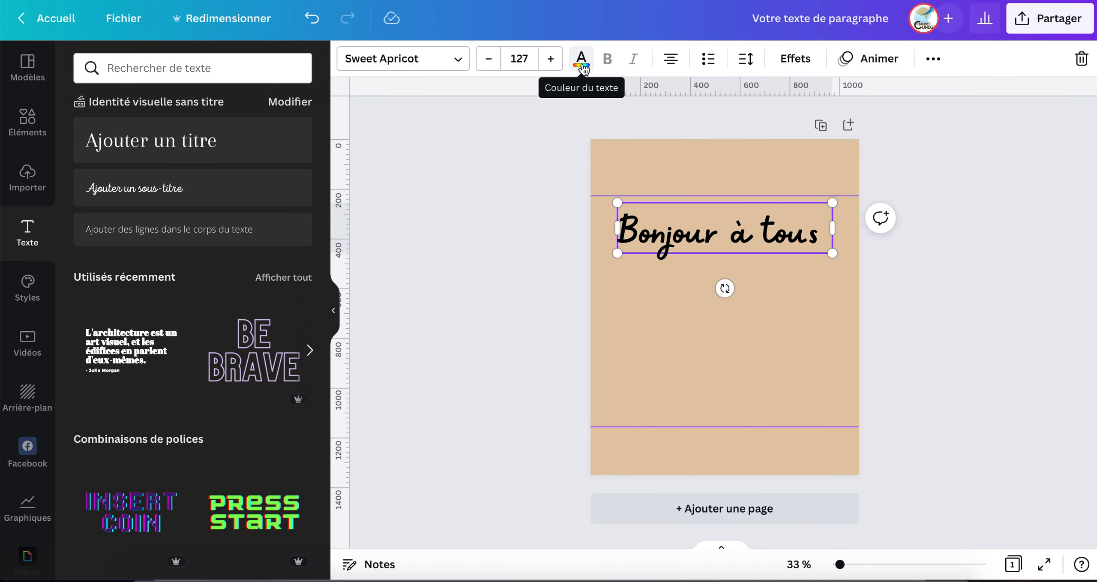
pyautogui.click(583, 67)
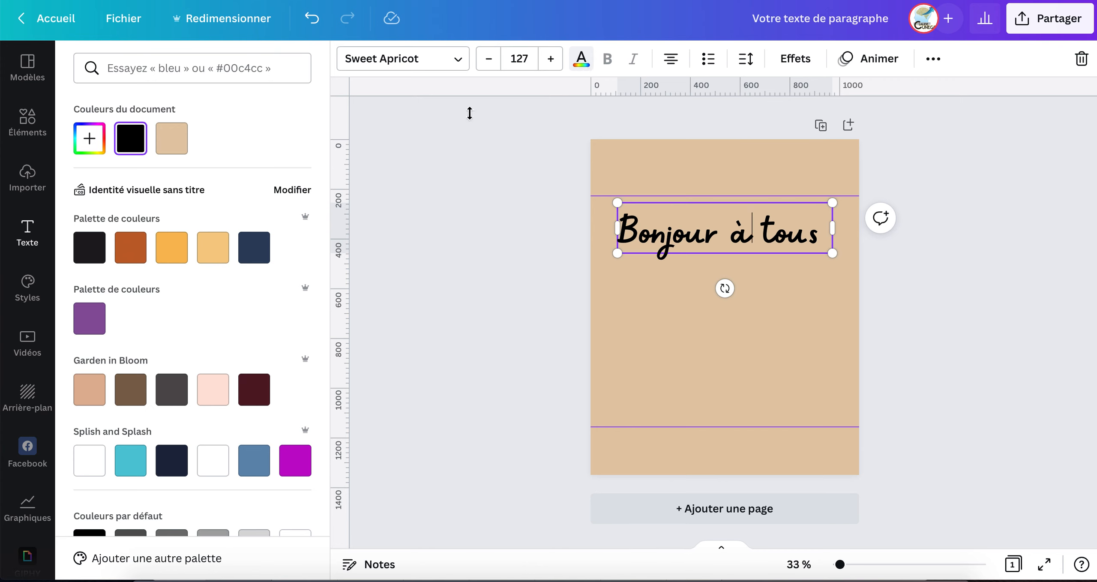
pyautogui.scroll(-2, 190, 367)
pyautogui.scroll(2, 190, 365)
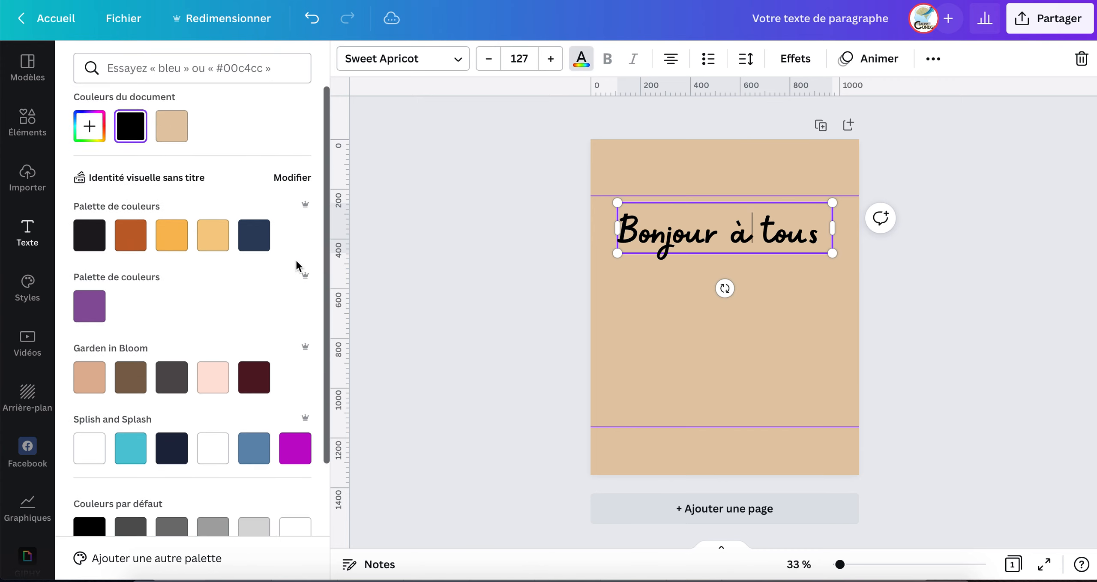
pyautogui.scroll(-4, 205, 381)
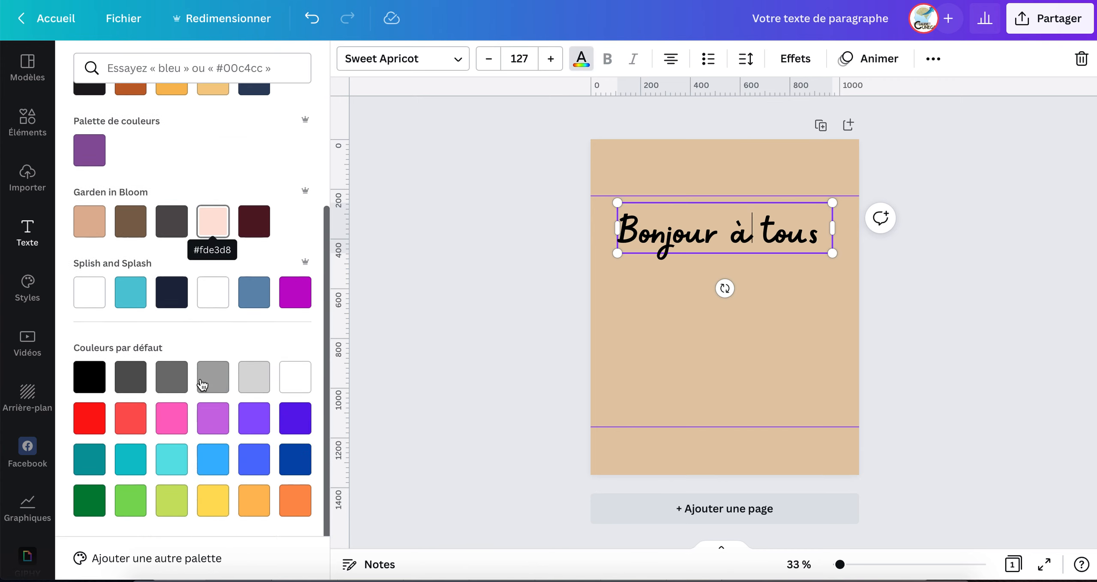
pyautogui.scroll(4, 222, 412)
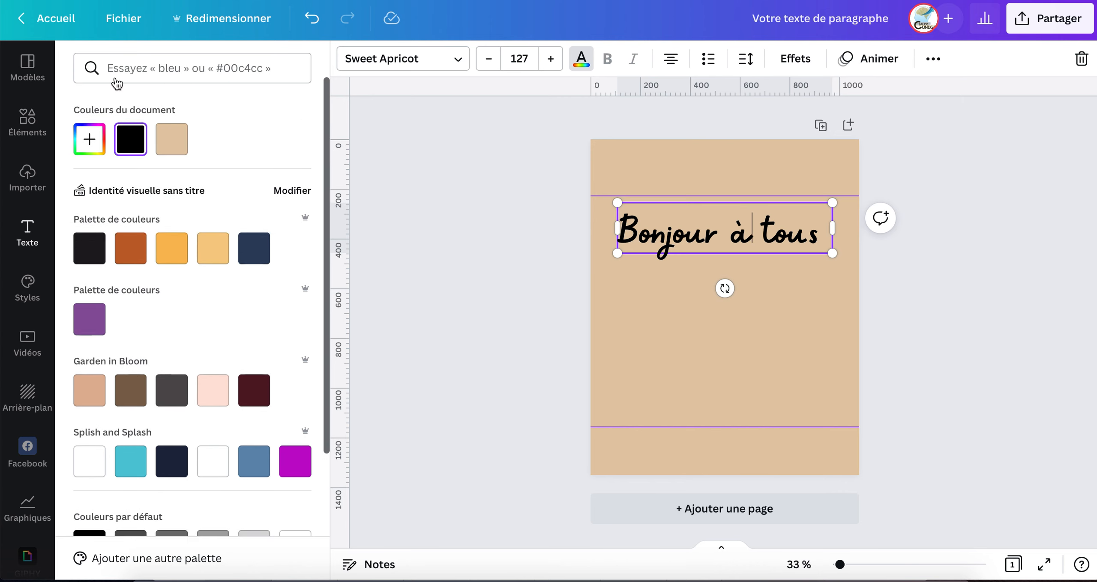
# Search the text colours for "rouge", apply the dark red from Palette 5 to "Bonjour à tous" and deselect the text
pyautogui.click(146, 64)
pyautogui.write('rou')
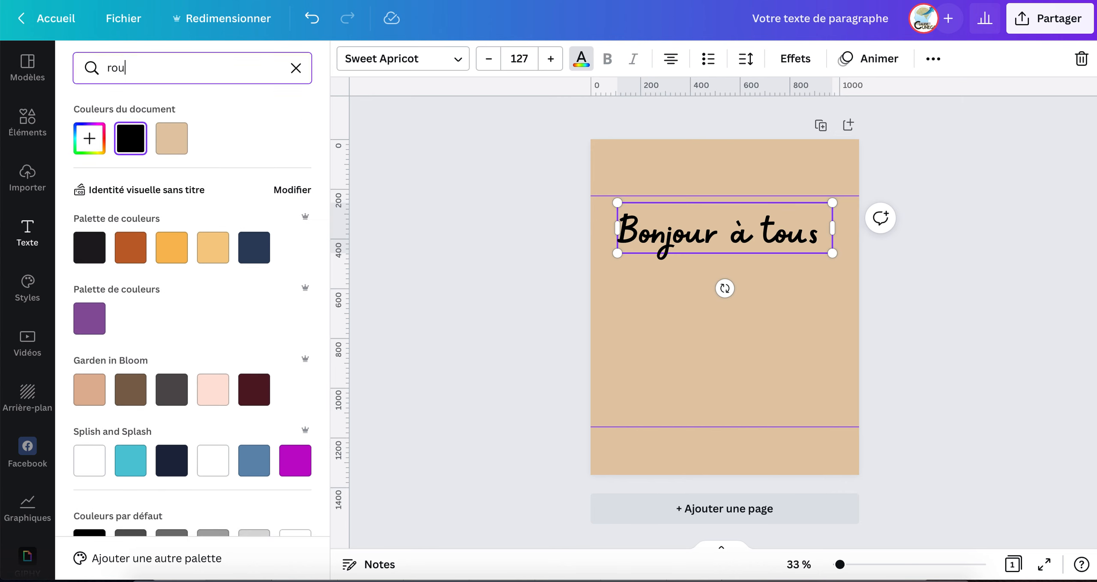
pyautogui.write('ge')
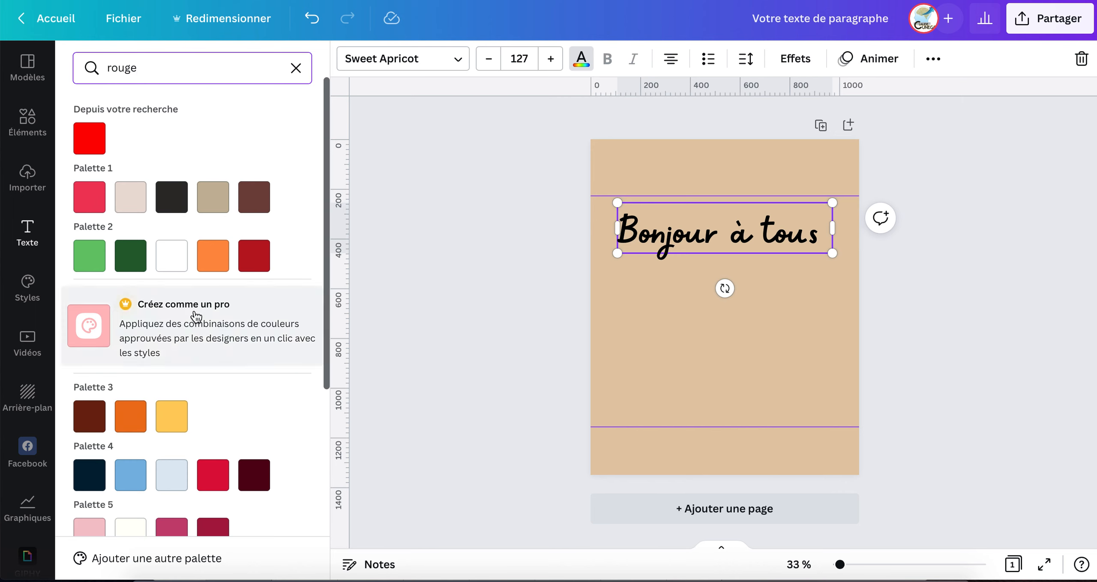
pyautogui.scroll(-4, 221, 420)
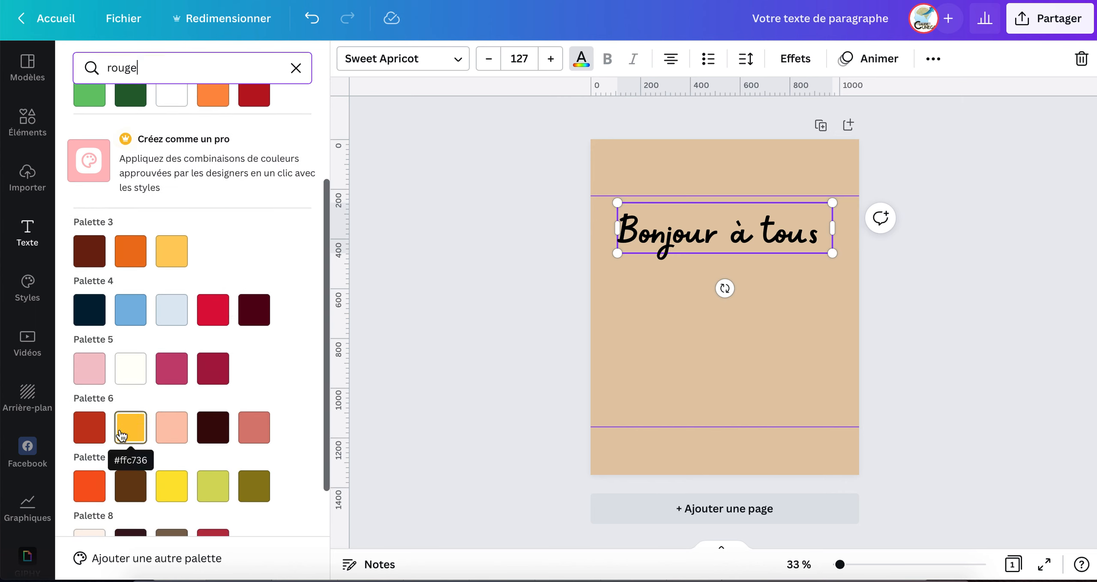
pyautogui.click(212, 369)
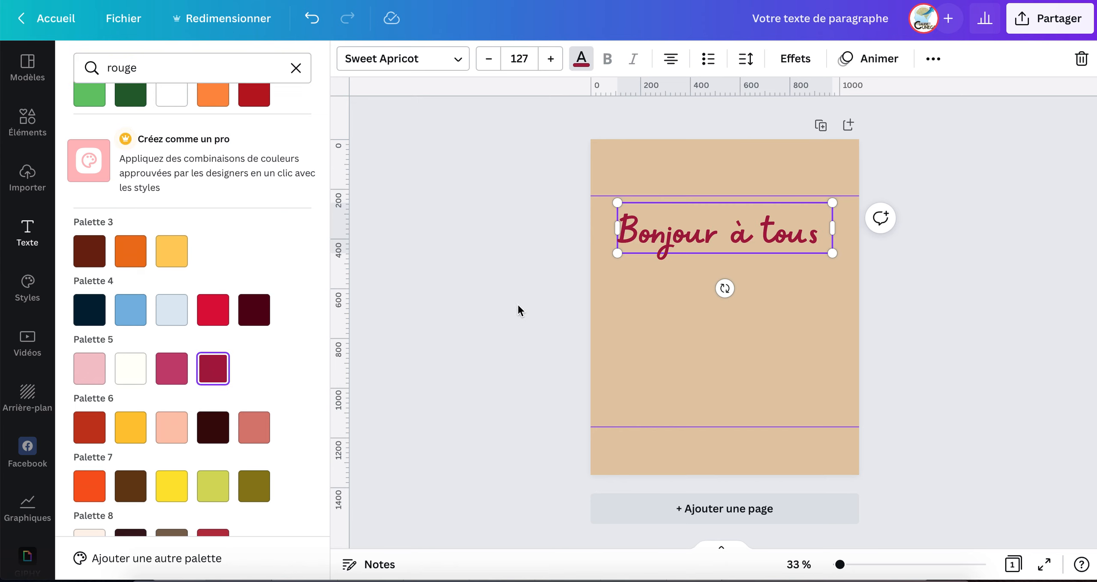
pyautogui.click(517, 310)
pyautogui.click(536, 280)
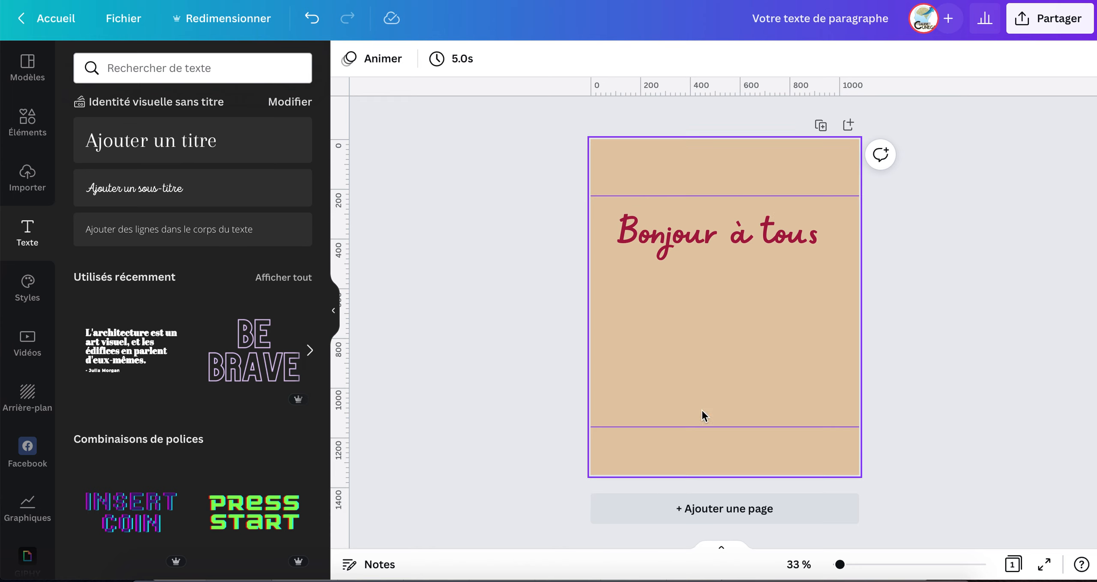
# Add a second text box below "Bonjour à tous" and replace its placeholder with "Comment allez-vous?"
pyautogui.click(790, 196)
pyautogui.click(732, 345)
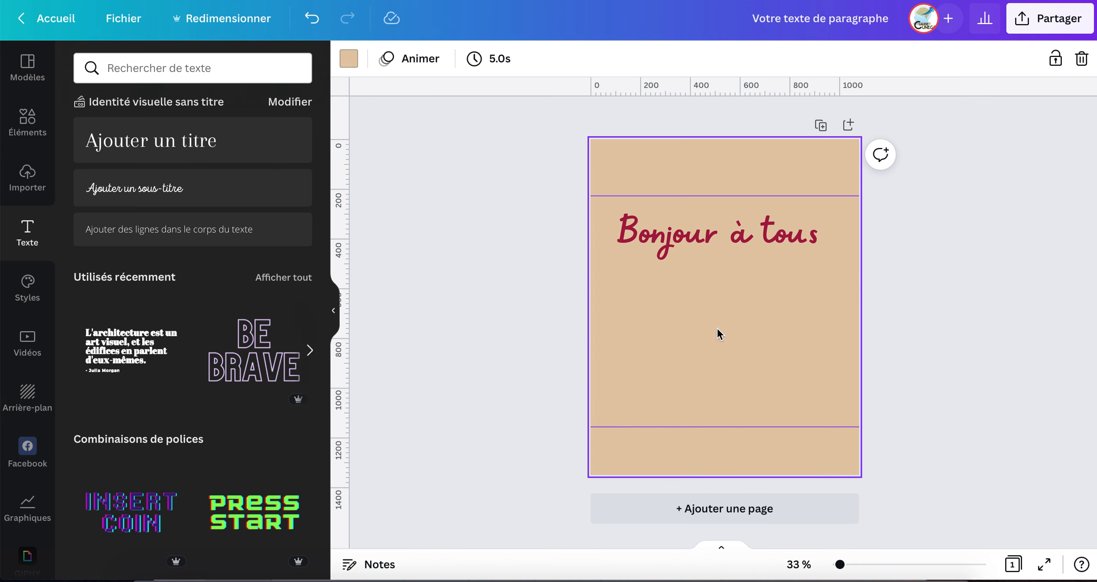
pyautogui.press('t')
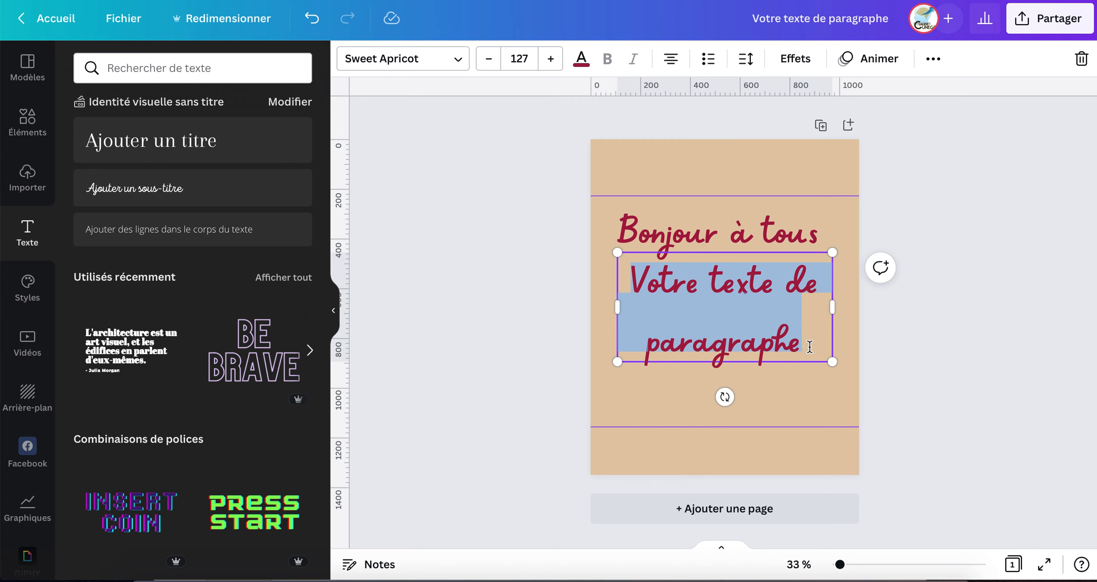
pyautogui.write('Commen')
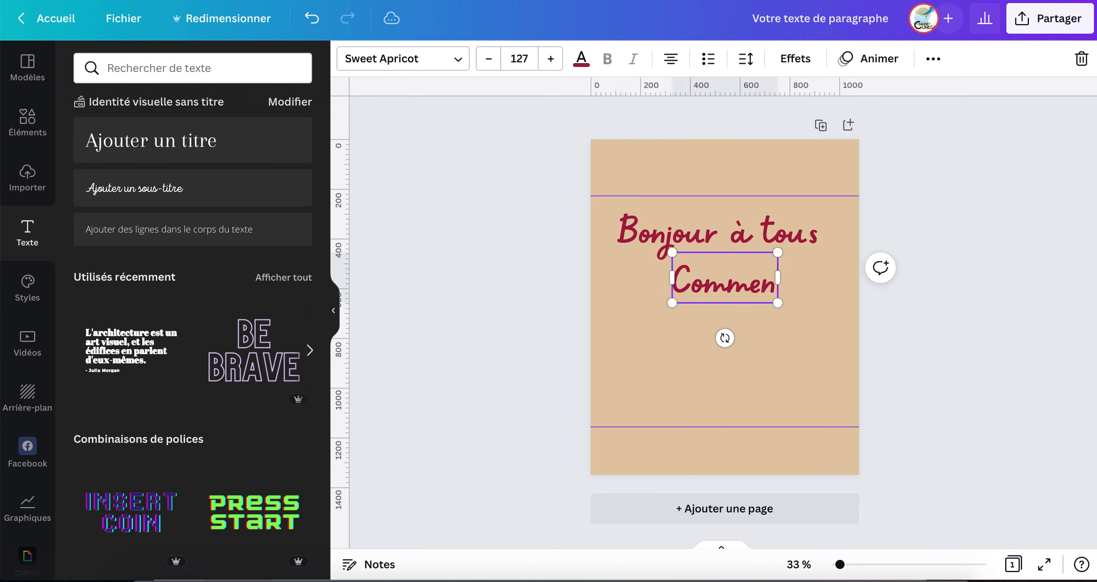
pyautogui.write('t allez-v')
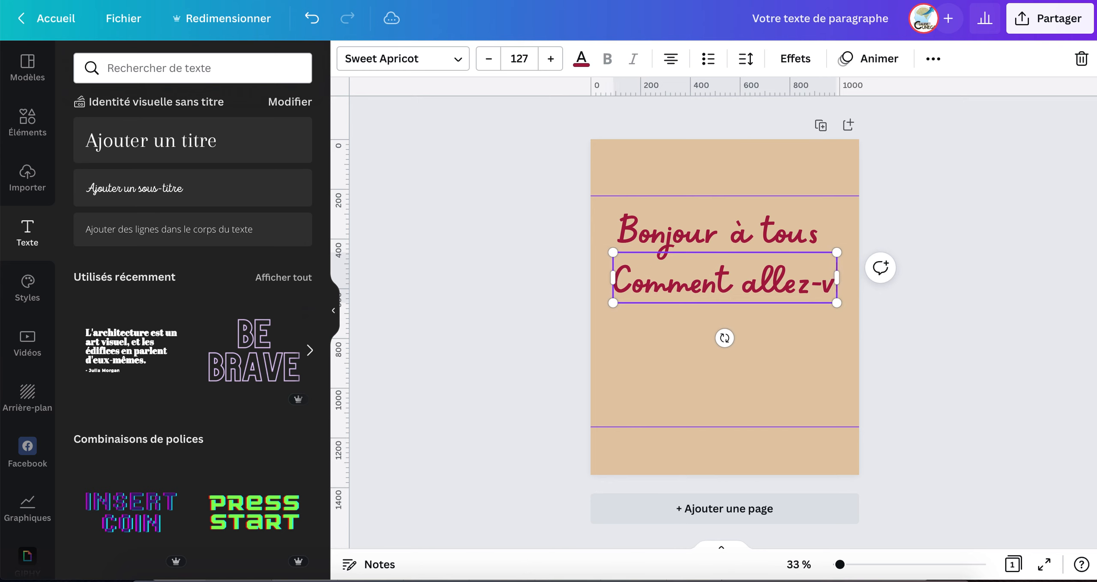
pyautogui.write('ous?')
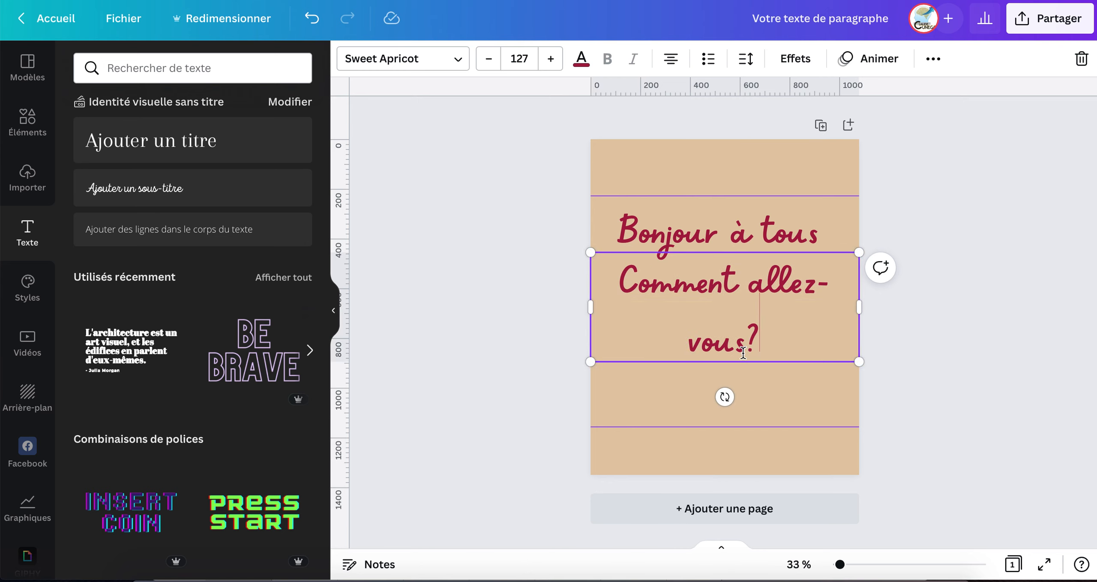
# Clear the previous font search, filter the fonts by Spirales and apply Sego to the "Comment allez-vous?" text
pyautogui.click(460, 63)
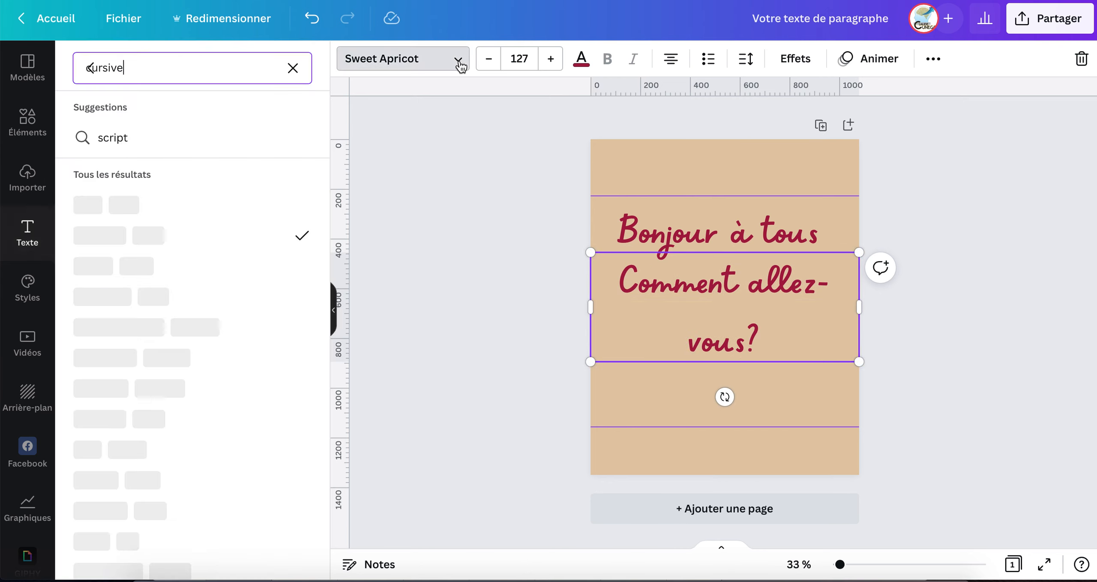
pyautogui.click(293, 69)
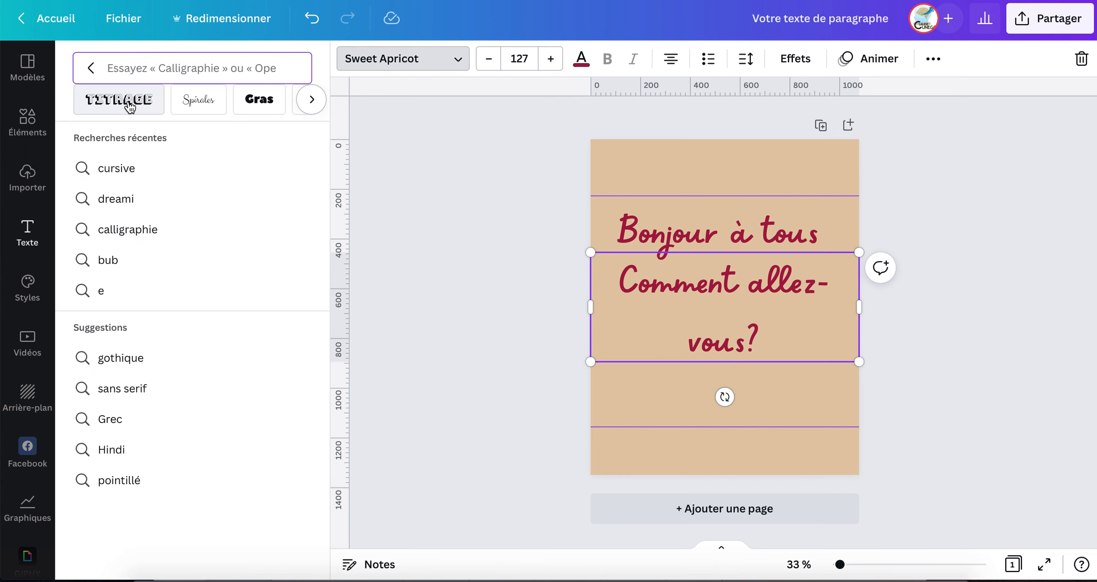
pyautogui.click(194, 103)
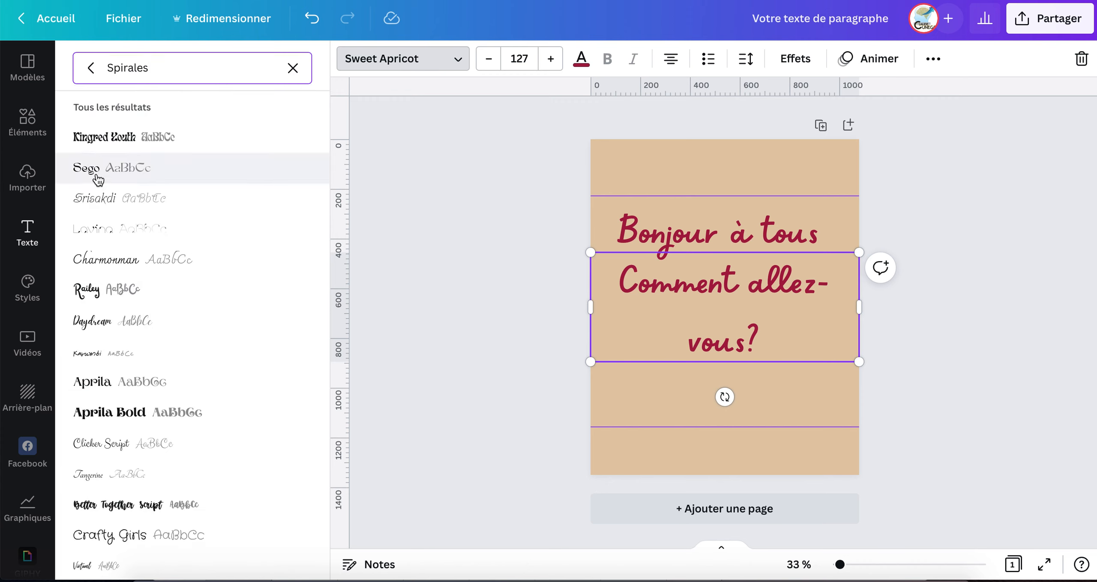
pyautogui.click(94, 178)
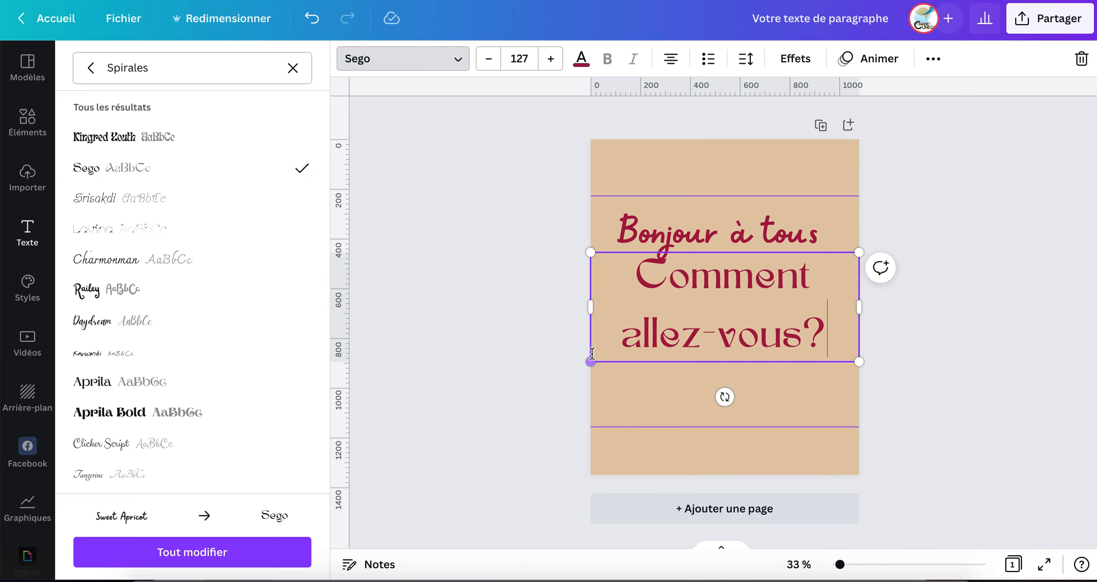
# Shrink the "Comment allez-vous?" text to font size 94 and move it down, clear of "Bonjour à tous"
pyautogui.moveTo(590, 361); pyautogui.dragTo(625, 347)
pyautogui.moveTo(859, 347); pyautogui.dragTo(823, 333)
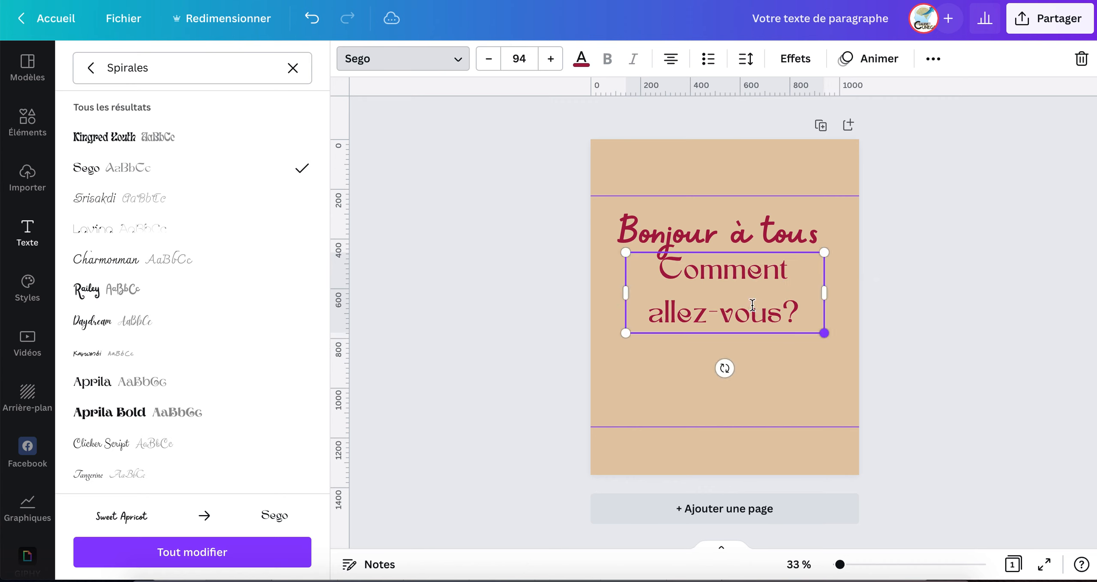
pyautogui.click(749, 294)
pyautogui.tripleClick(752, 330)
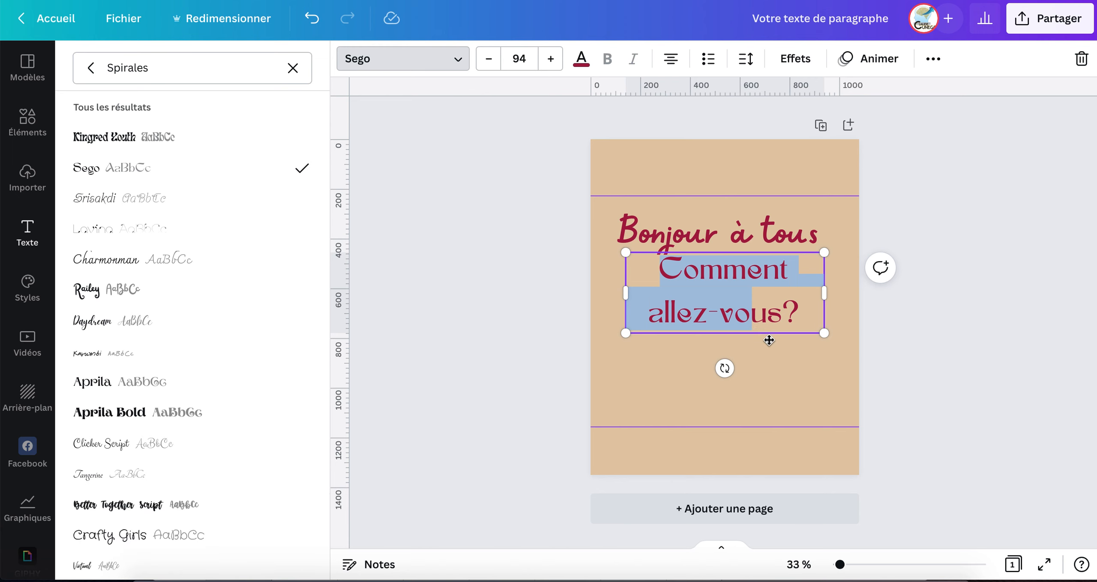
pyautogui.moveTo(769, 337); pyautogui.dragTo(769, 376)
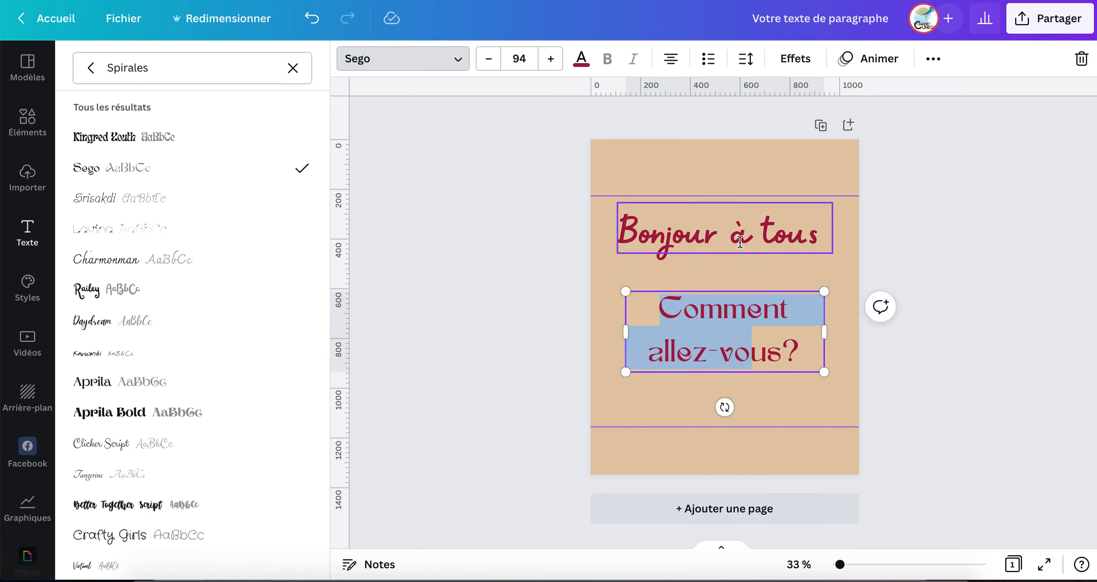
# Move "Bonjour à tous" slightly down, closer to "Comment allez-vous?"
pyautogui.click(741, 255)
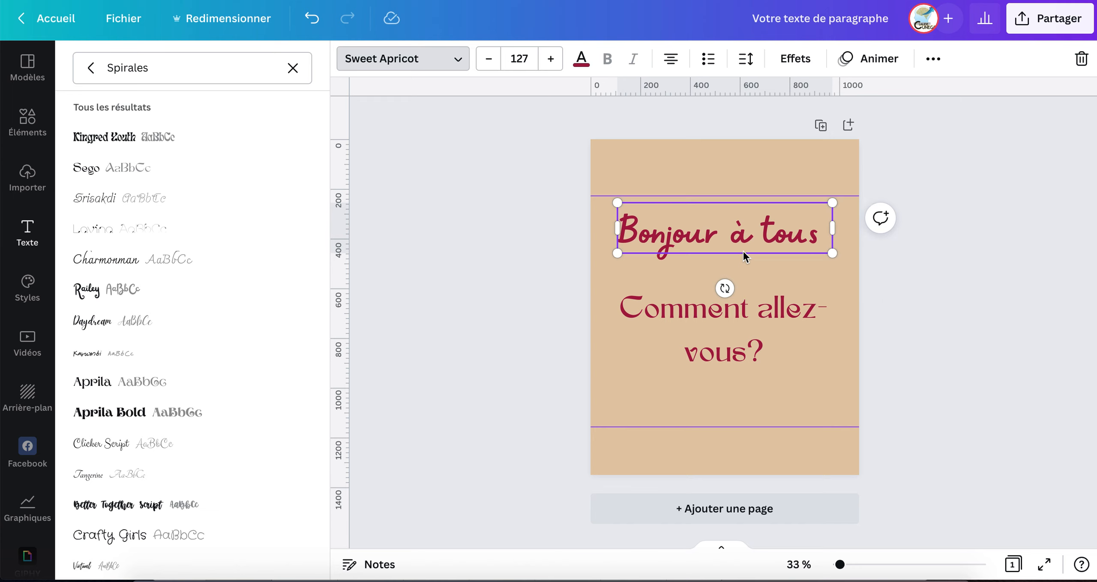
pyautogui.moveTo(746, 253); pyautogui.dragTo(747, 267)
pyautogui.click(879, 293)
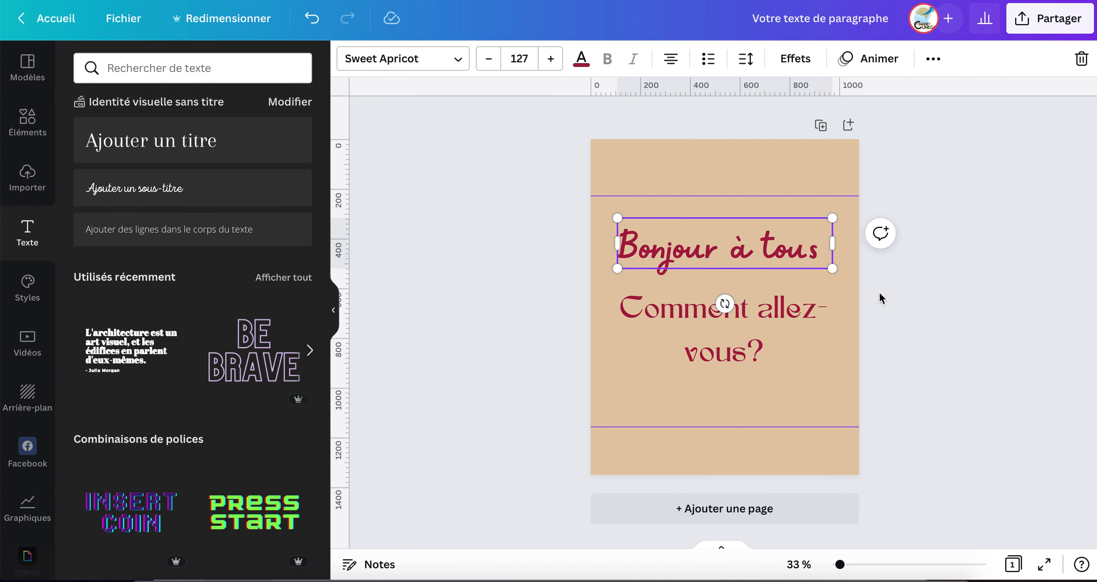
# Try the darkest Palette 4 colour on "Comment allez-vous?", apply the raspberry pink from Palette 5 instead and deselect the text
pyautogui.click(708, 359)
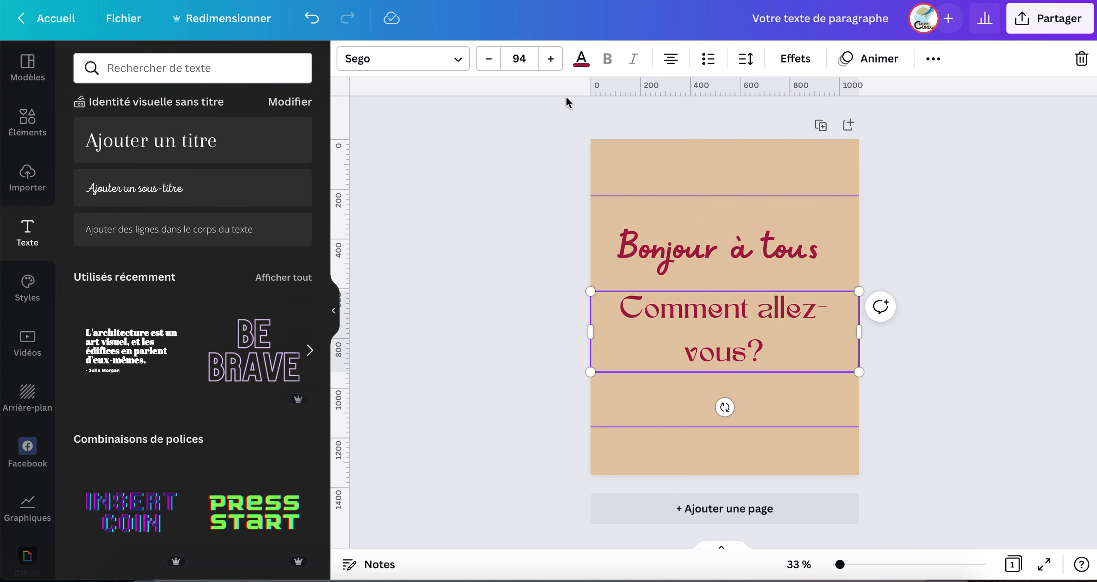
pyautogui.click(583, 69)
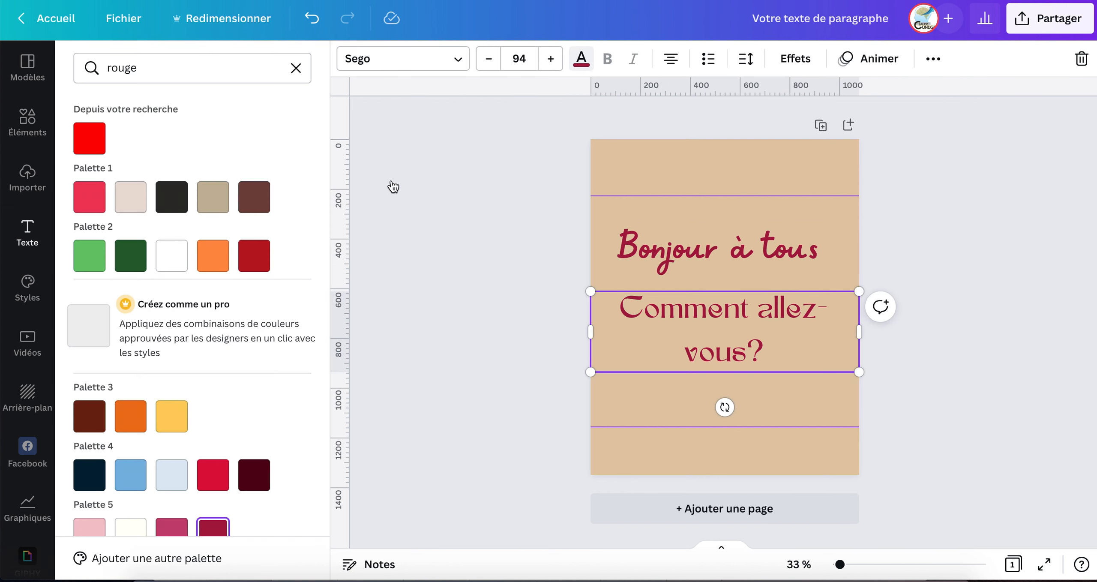
pyautogui.scroll(-3, 238, 326)
pyautogui.click(253, 379)
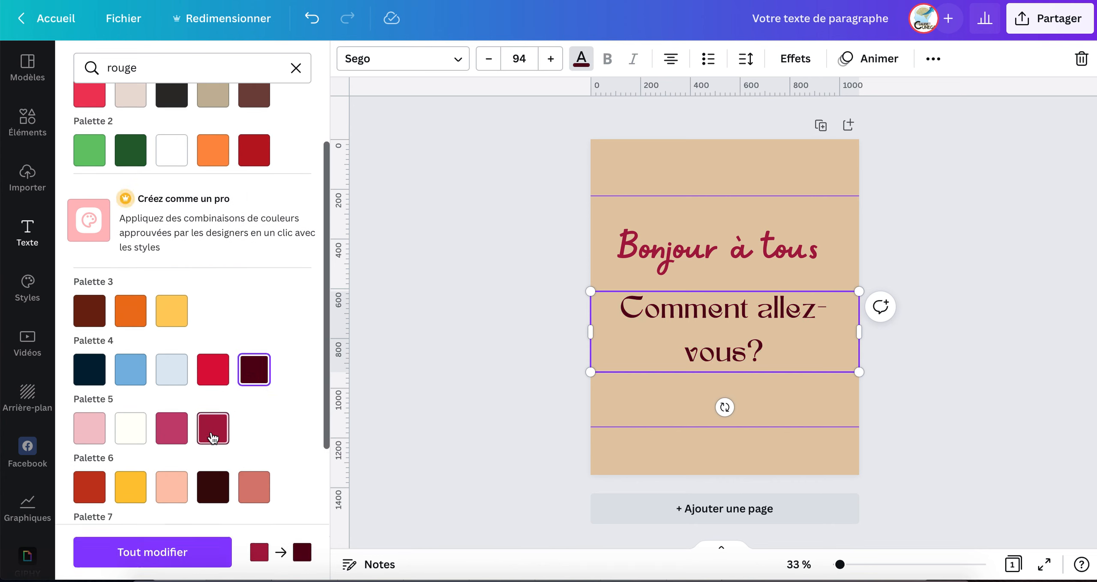
pyautogui.click(175, 436)
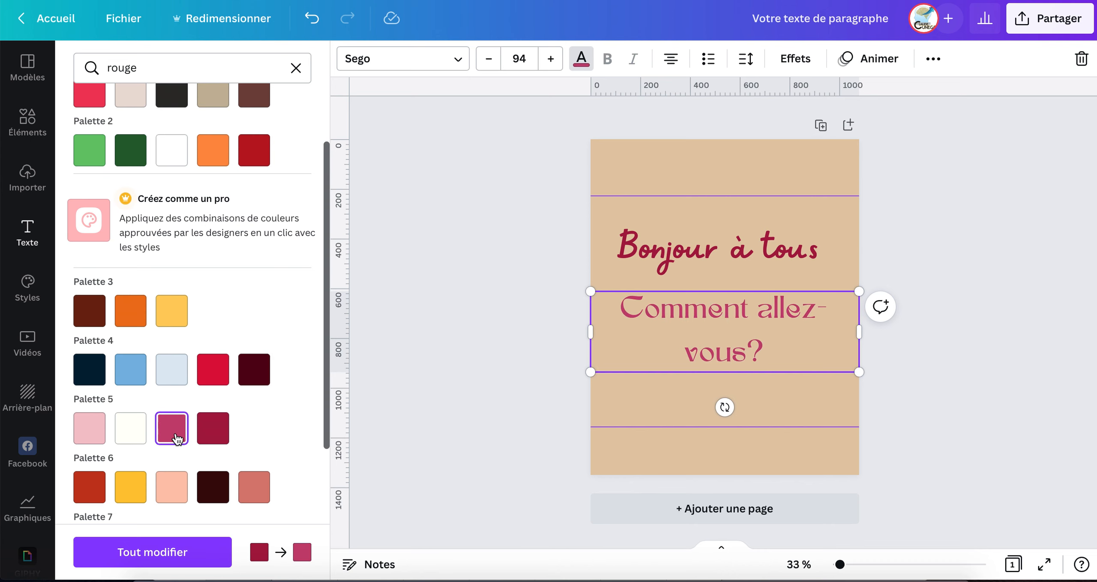
pyautogui.click(482, 291)
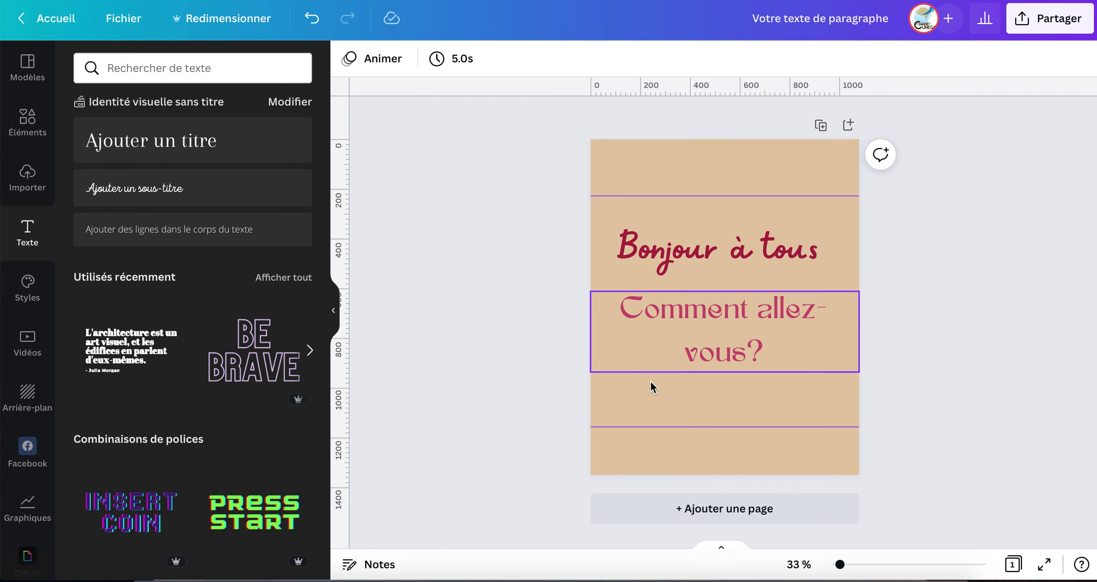
# Tilt "Comment allez-vous?" slightly counterclockwise and shift it a little down and to the right
pyautogui.click(707, 348)
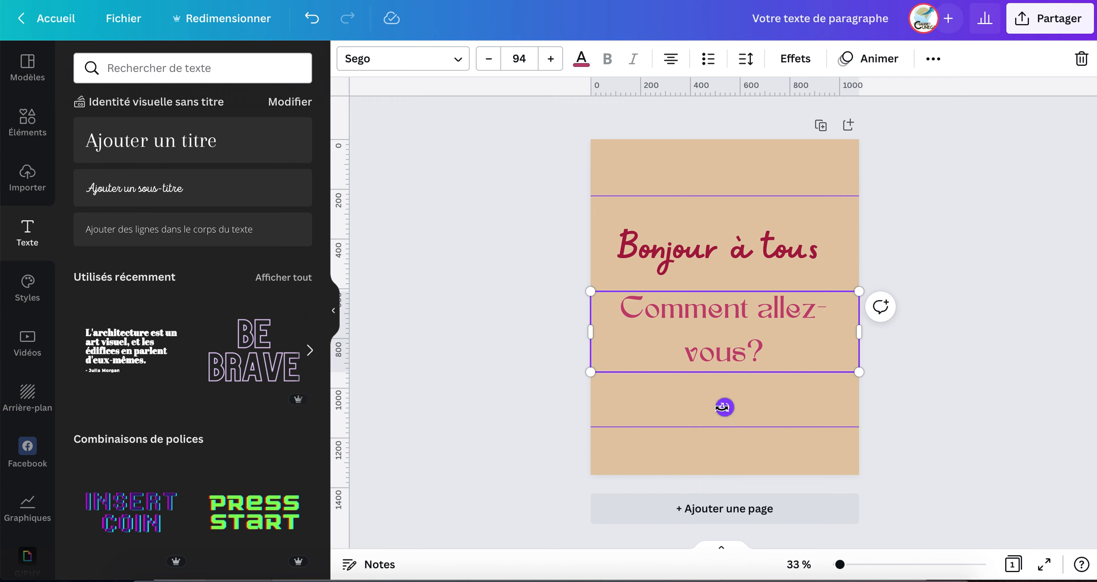
pyautogui.moveTo(722, 407); pyautogui.dragTo(740, 420)
pyautogui.click(961, 256)
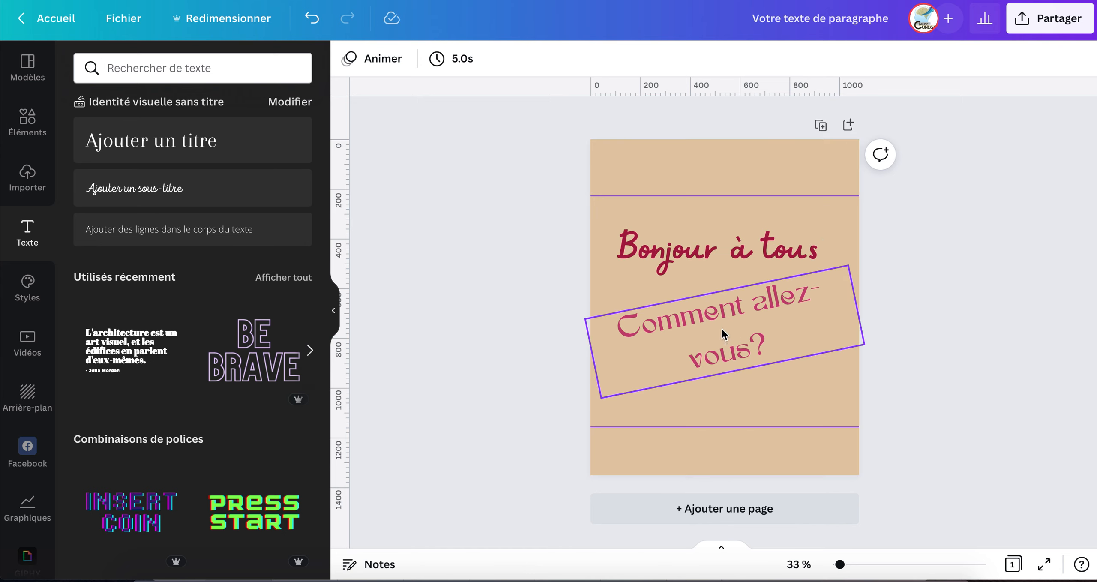
pyautogui.moveTo(721, 334); pyautogui.dragTo(725, 341)
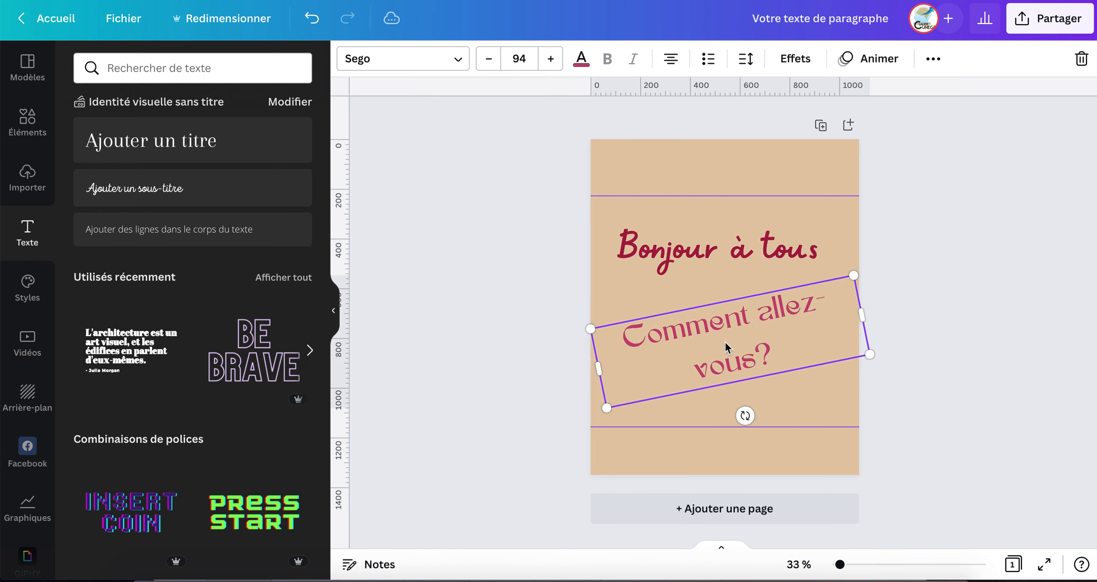
# Nudge "Bonjour à tous" slightly down above the tilted text and deselect it
pyautogui.click(709, 253)
pyautogui.moveTo(709, 252); pyautogui.dragTo(710, 256)
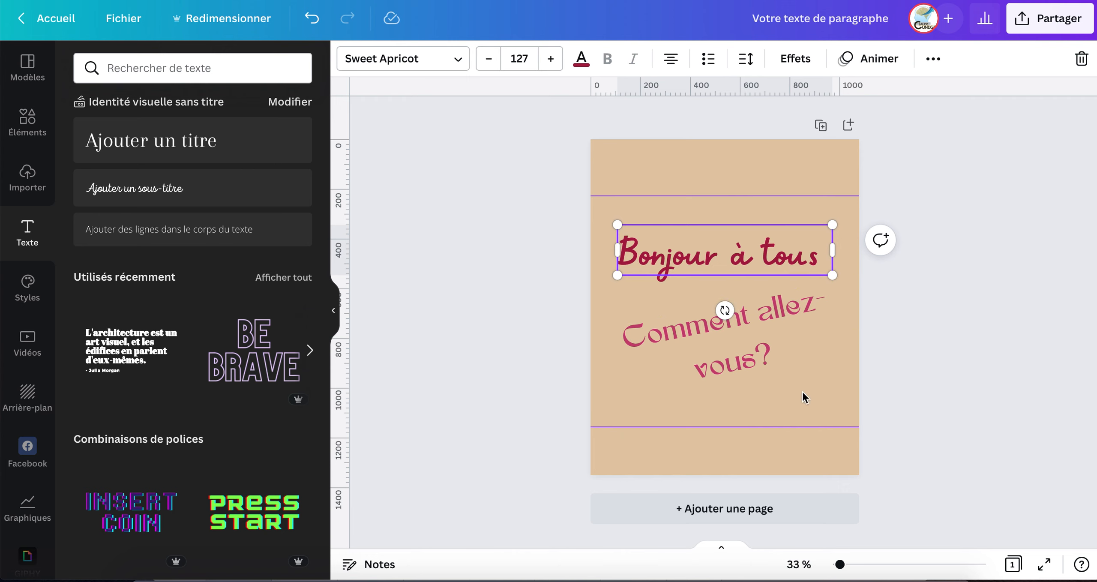
pyautogui.click(922, 329)
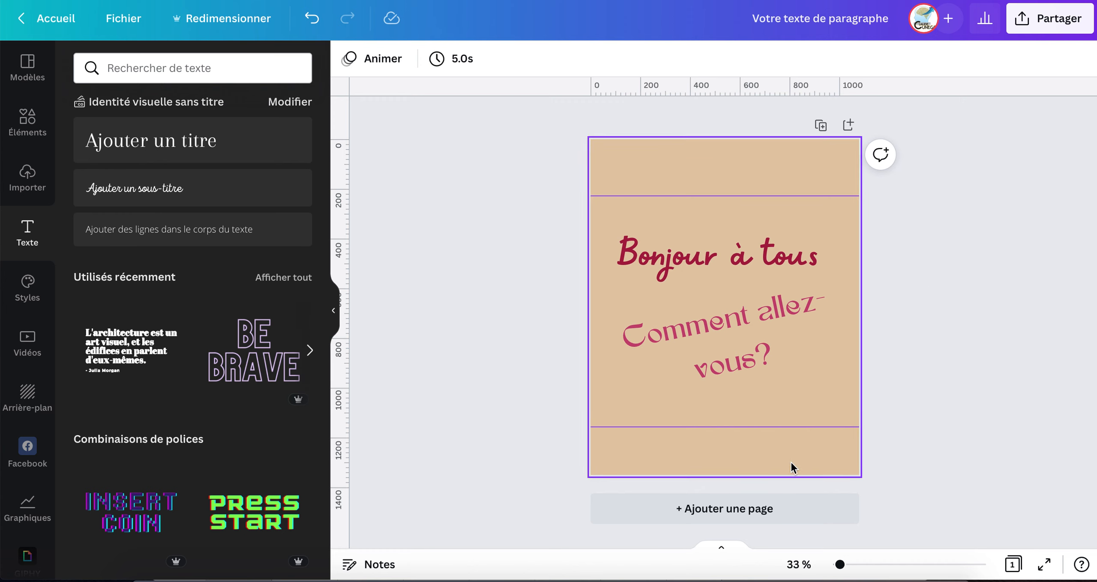
# Download the design as a PNG at 1080 × 1350 px and close the preview of the exported image
pyautogui.click(1036, 34)
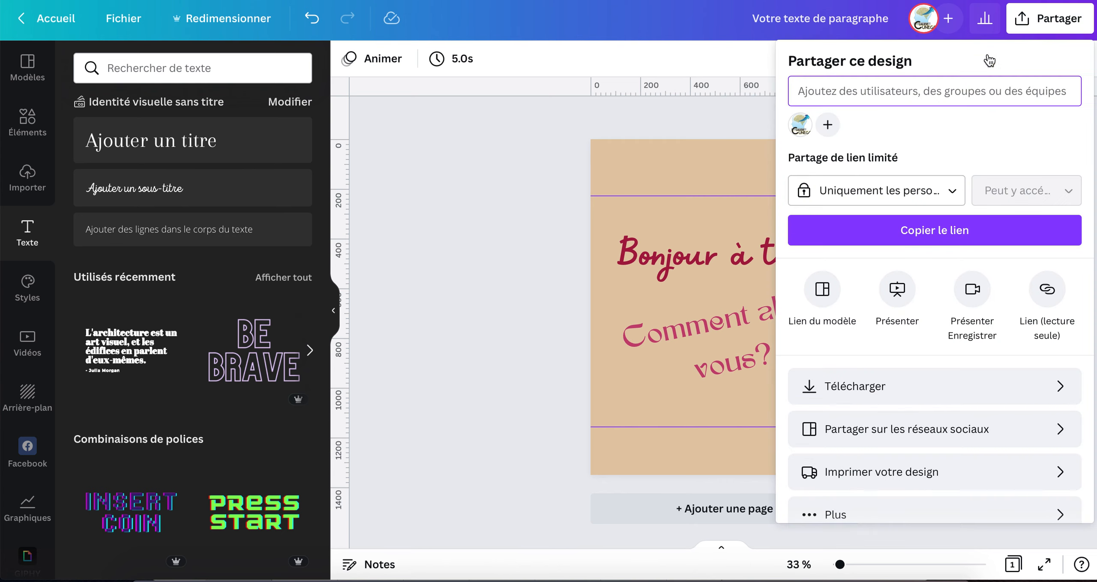
pyautogui.click(854, 388)
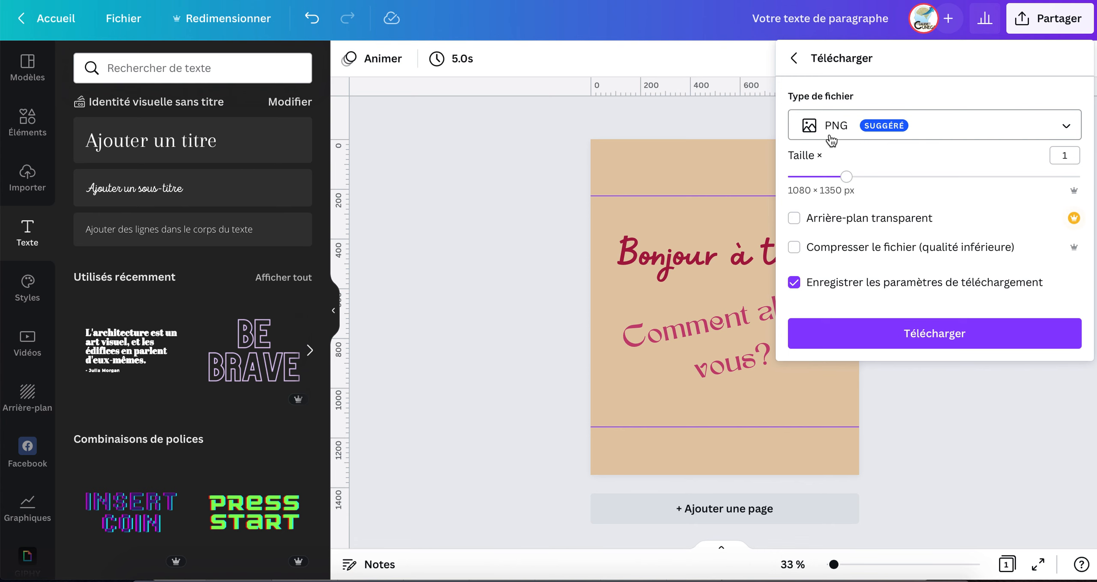
pyautogui.click(1066, 129)
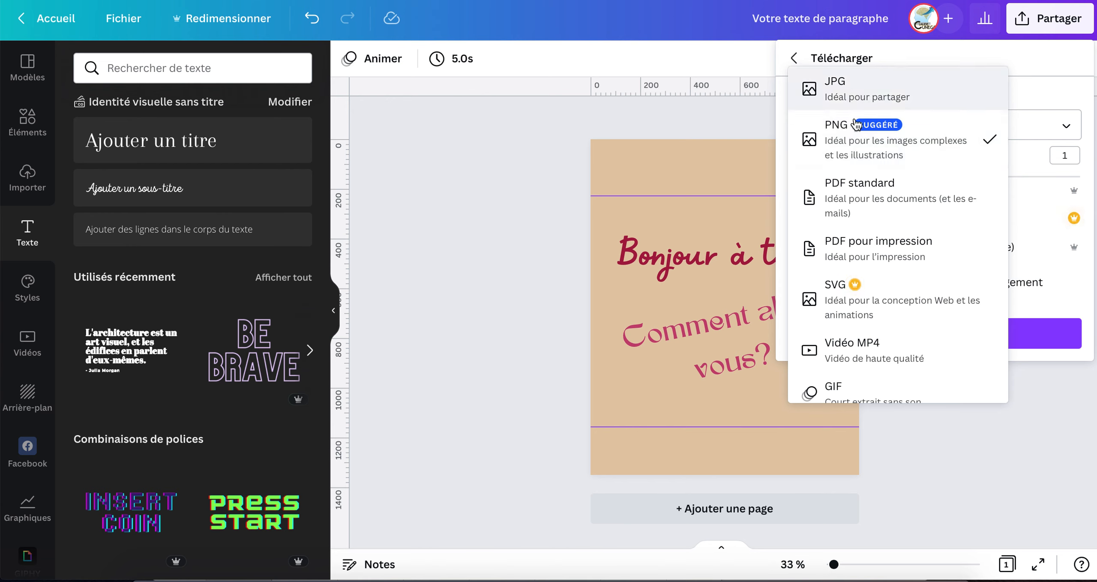
pyautogui.click(855, 151)
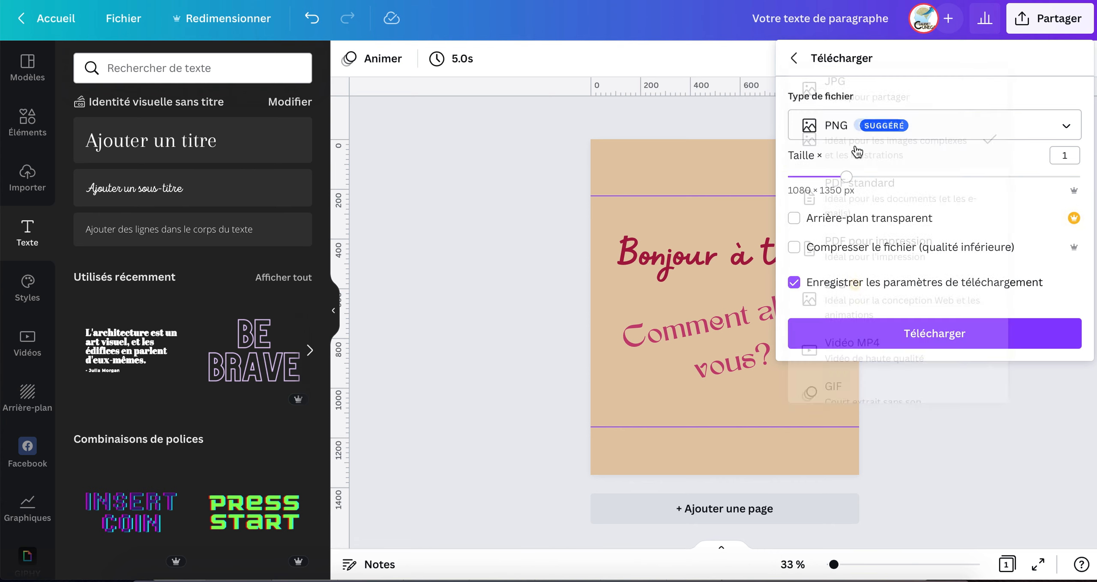
pyautogui.click(900, 341)
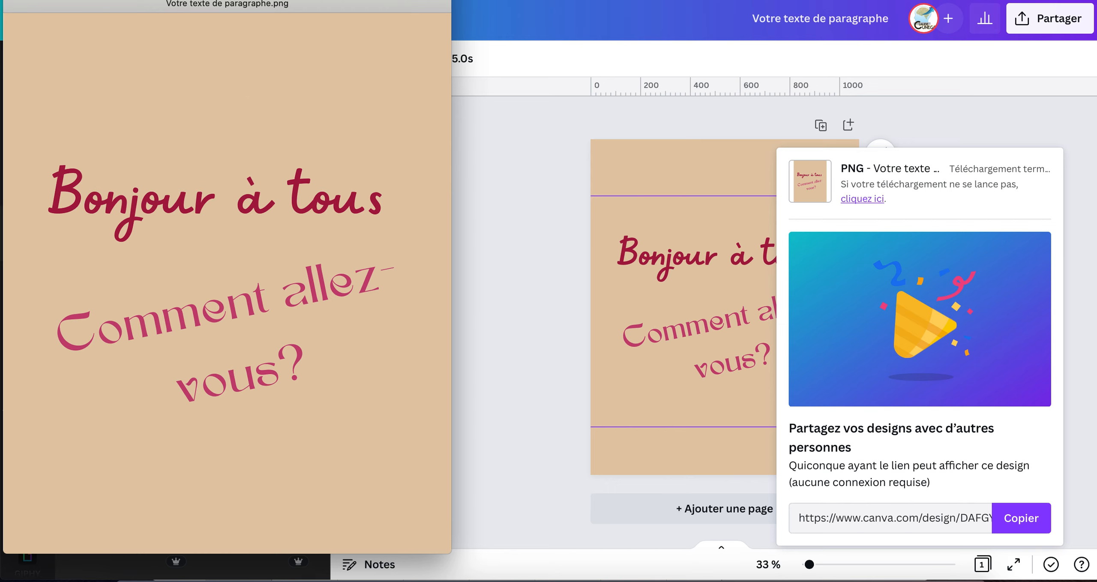
pyautogui.press('super+w')
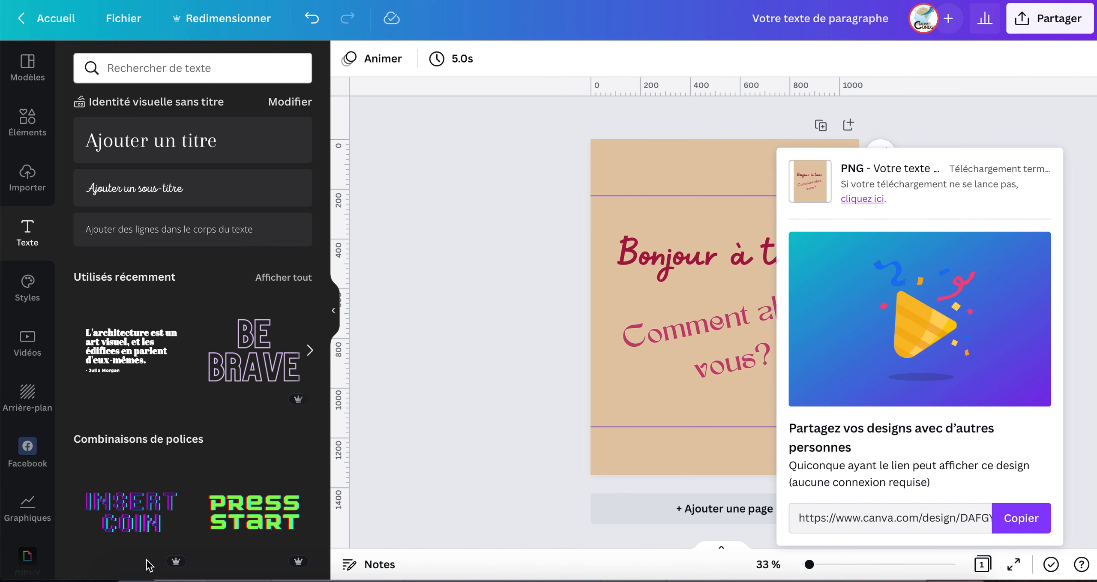
# Switch to Finder, view the sharing options for "Votre texte de paragraphe.png", and close the Finder window and Canva's download confirmation
pyautogui.click(134, 577)
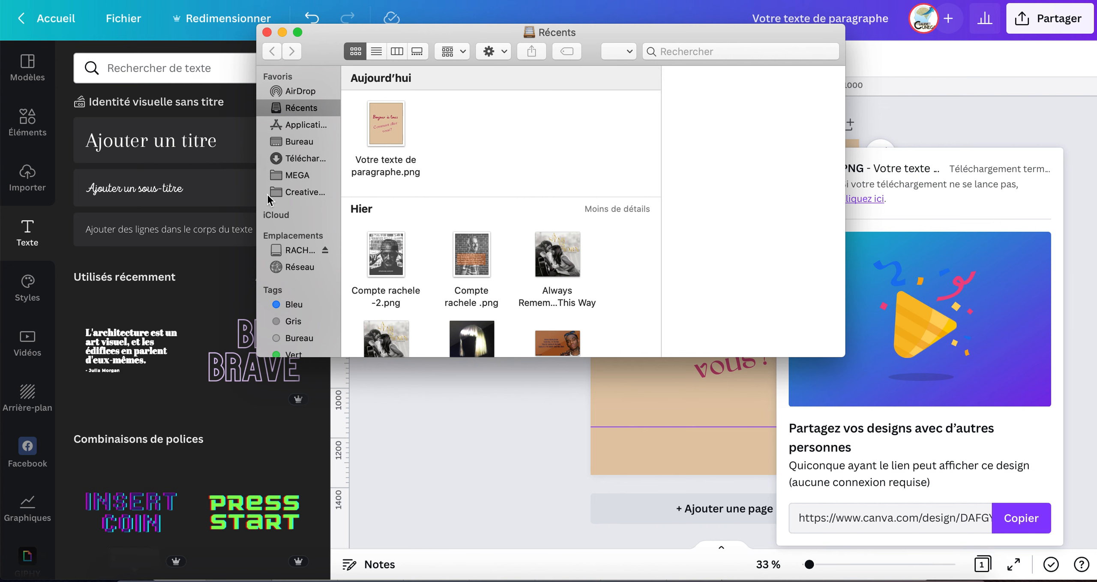
pyautogui.click(394, 137)
pyautogui.rightClick(394, 137)
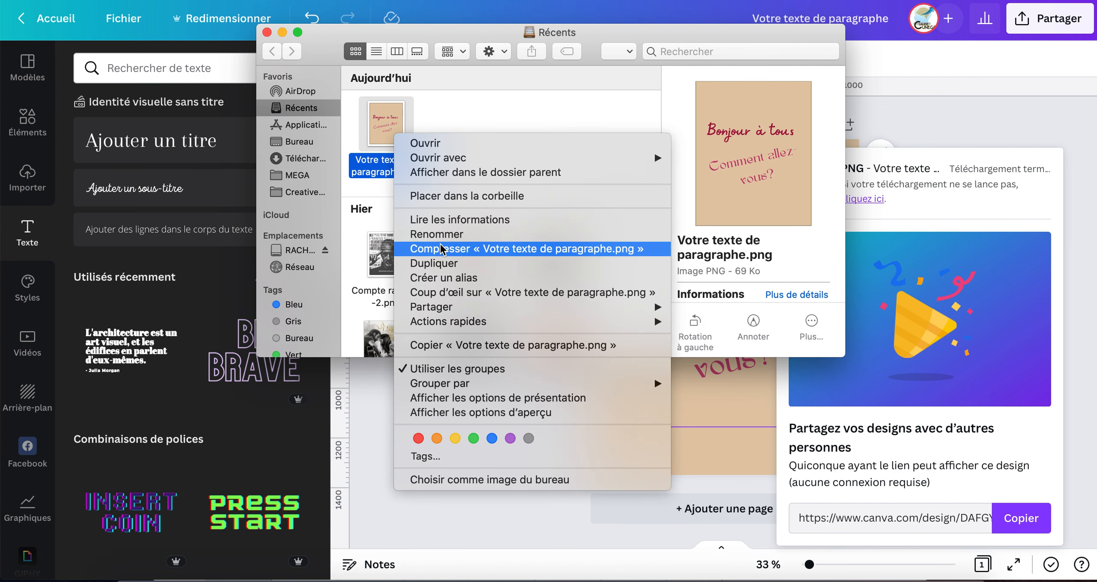
pyautogui.moveTo(465, 310)
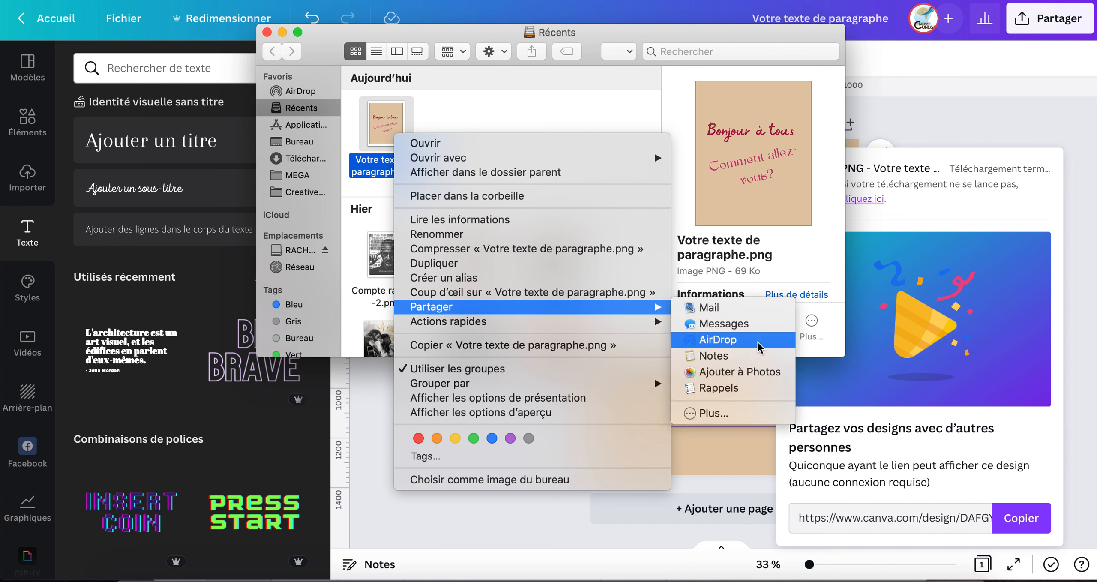
pyautogui.click(229, 17)
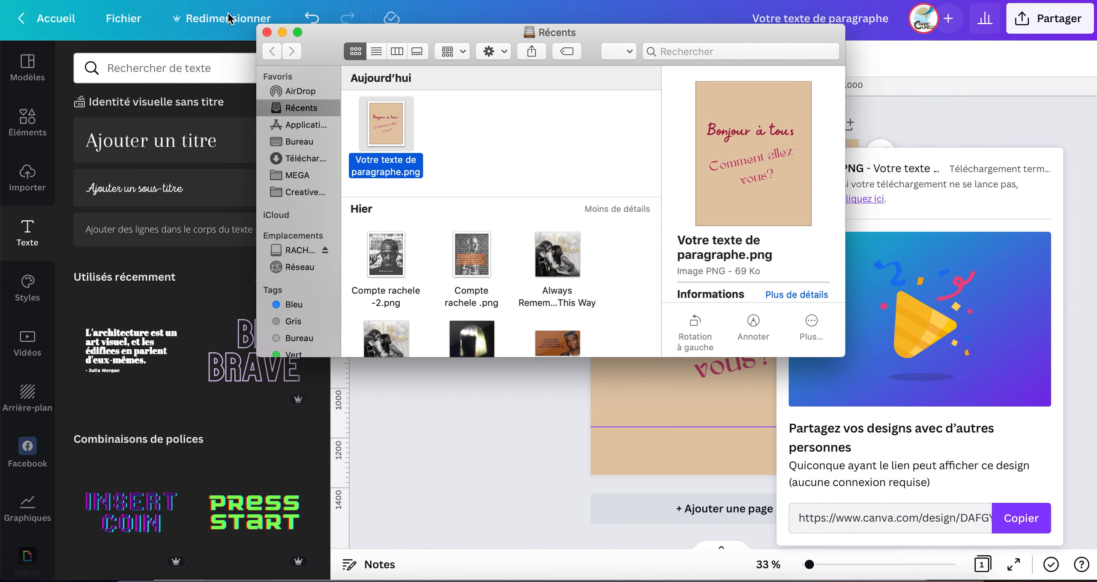
pyautogui.click(266, 33)
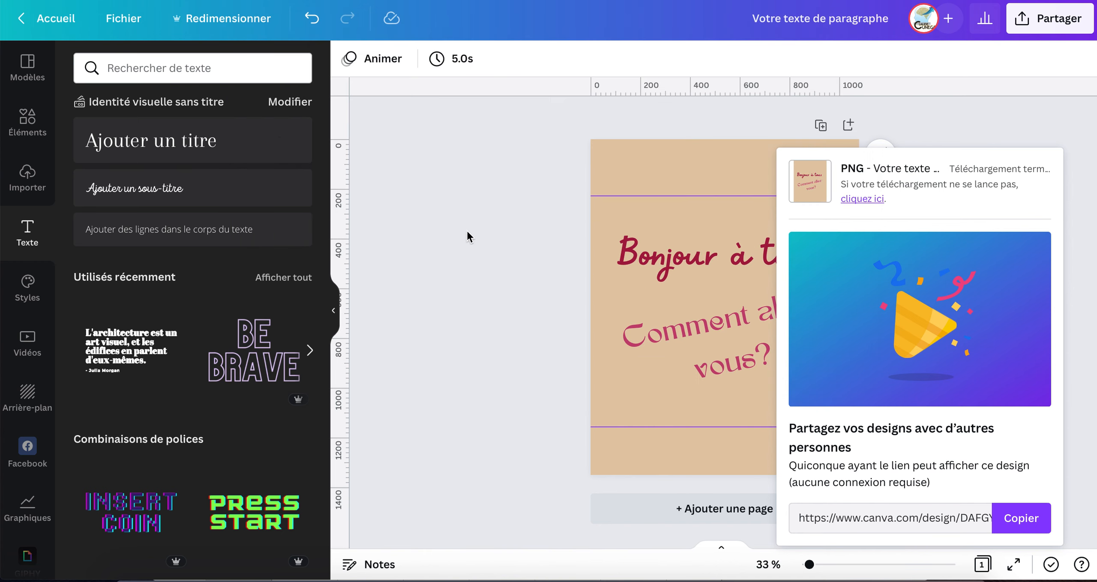
pyautogui.click(515, 211)
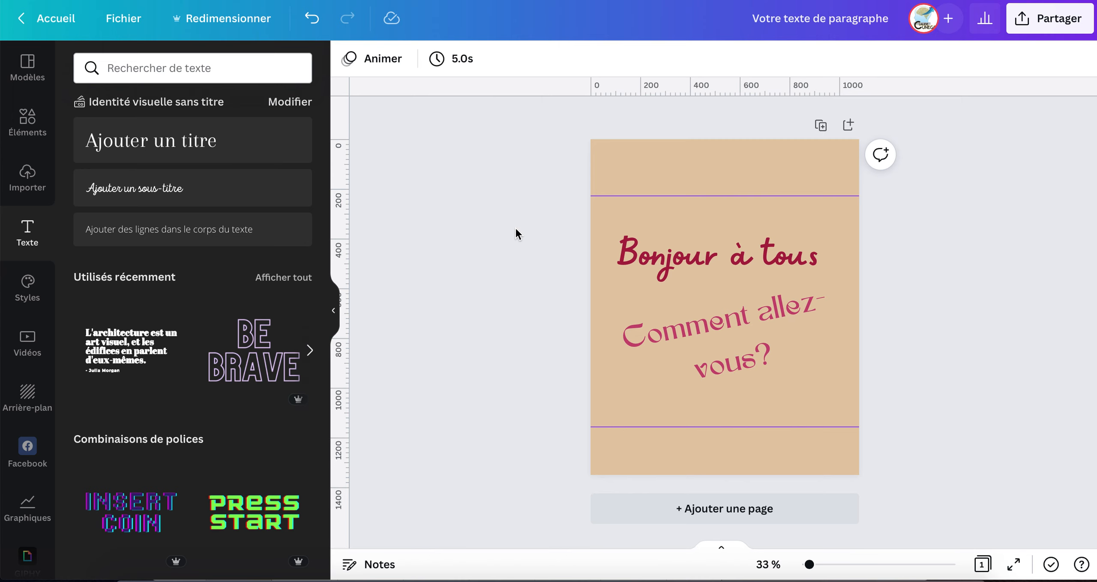
pyautogui.press('super+shift+5')
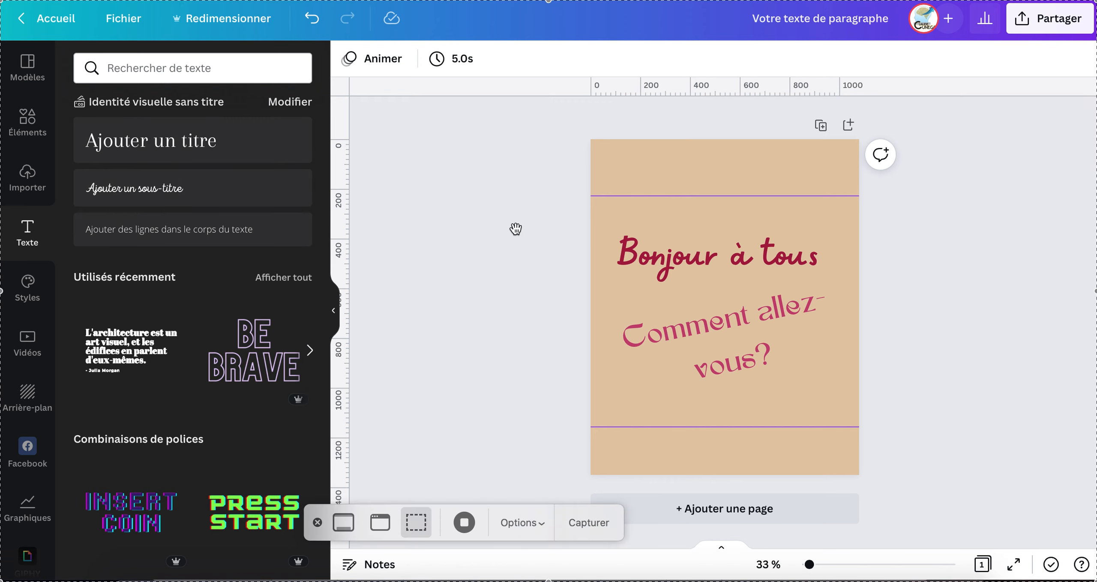